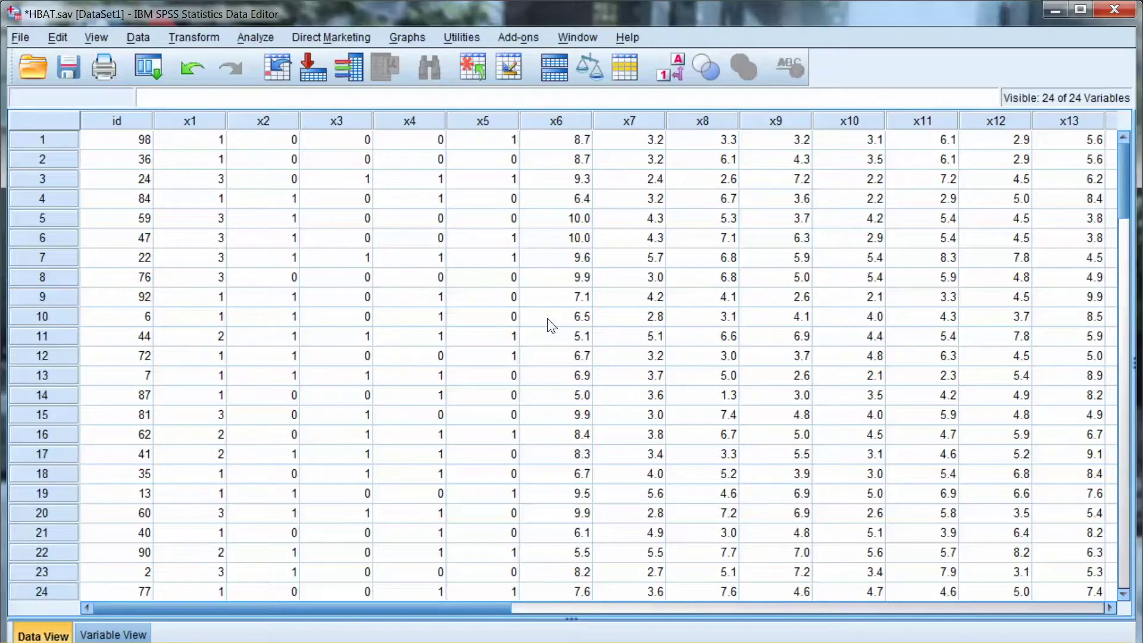
# Open the Bivariate Correlations dialog from Analyze > Correlate
pyautogui.click(255, 37)
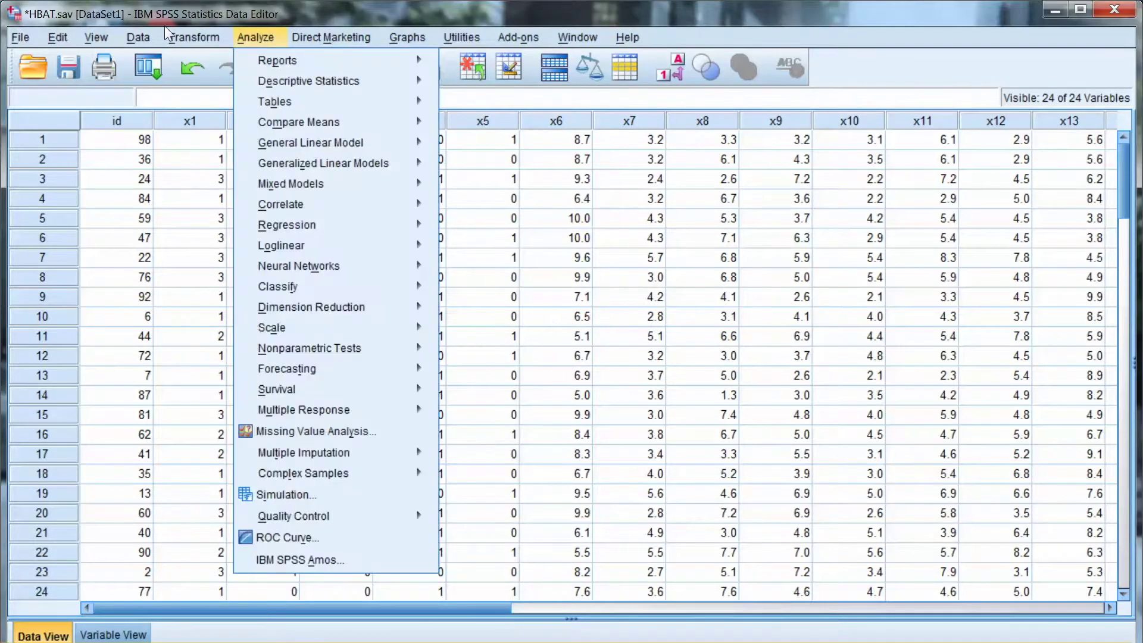
pyautogui.press('Down')
pyautogui.press('Down')
pyautogui.press('Down')
pyautogui.press('Down')
pyautogui.press('Down')
pyautogui.press('Down')
pyautogui.press('Down')
pyautogui.press('Down')
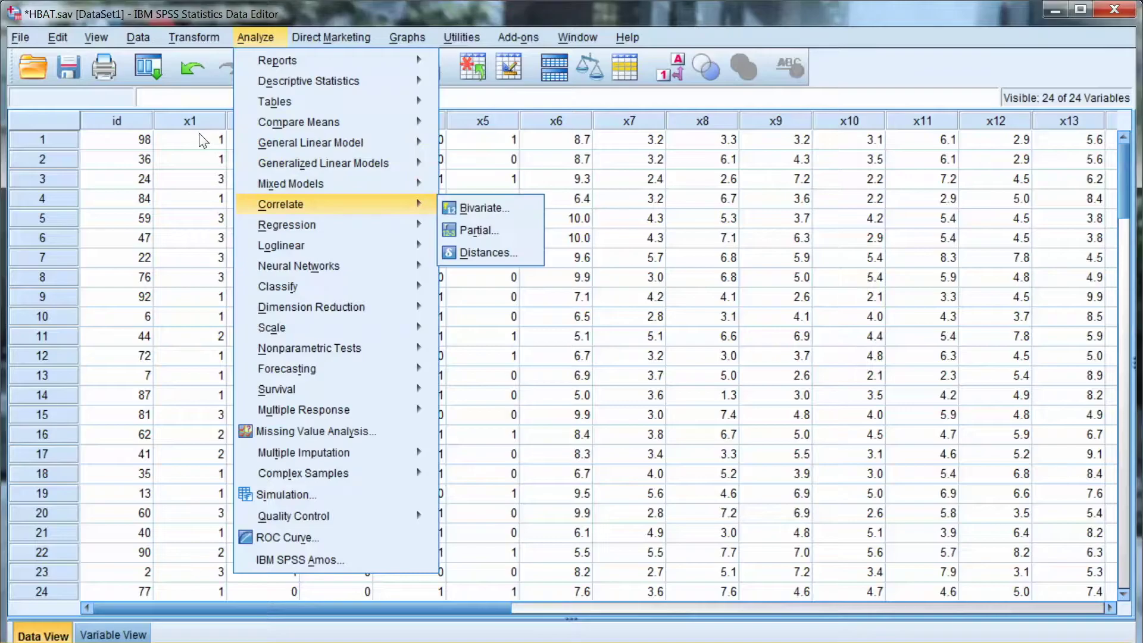
pyautogui.press('Right')
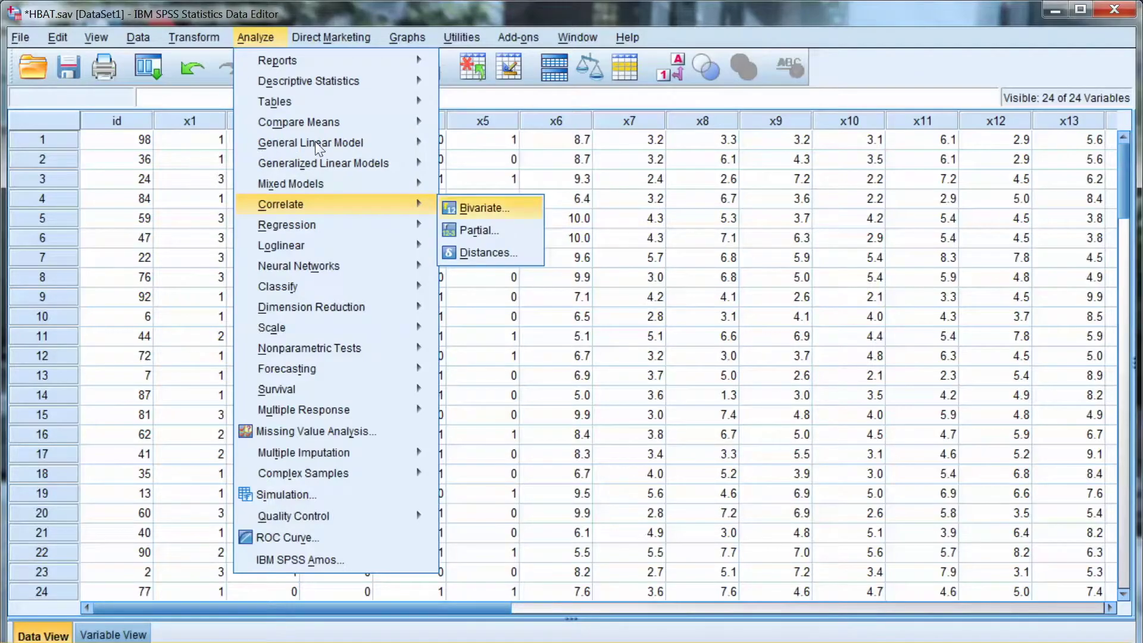
pyautogui.click(473, 212)
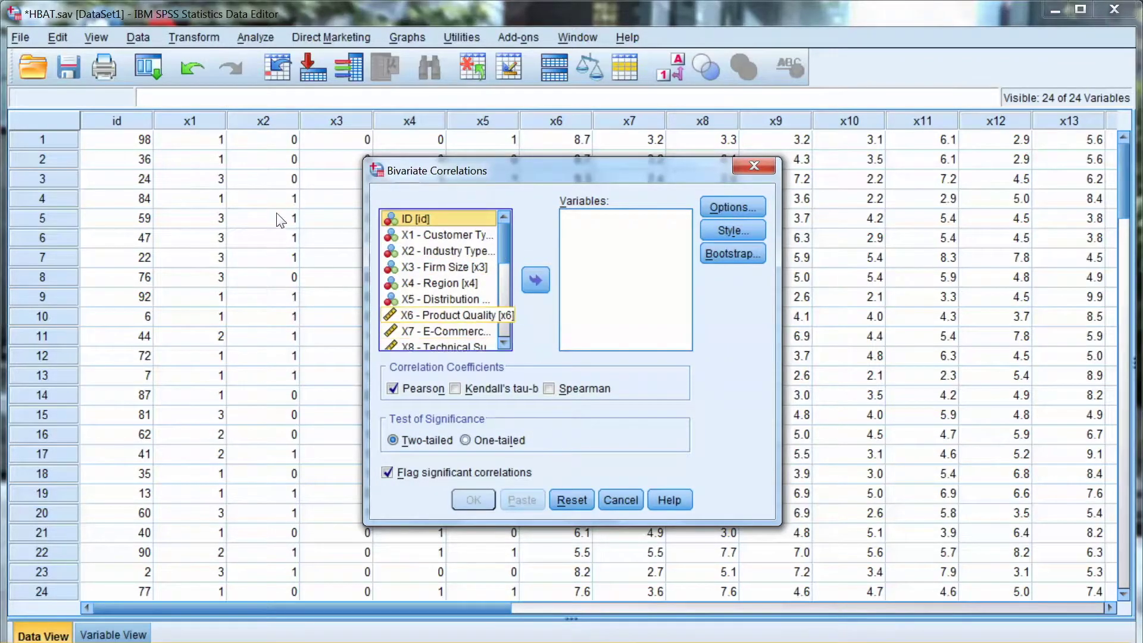
# Move variables X6 through X18 into the Variables box and run the Pearson correlation
pyautogui.press('Down')
pyautogui.press('Down')
pyautogui.press('Down')
pyautogui.press('Down')
pyautogui.press('Down')
pyautogui.press('Down')
pyautogui.scroll(-4, 337, 161)
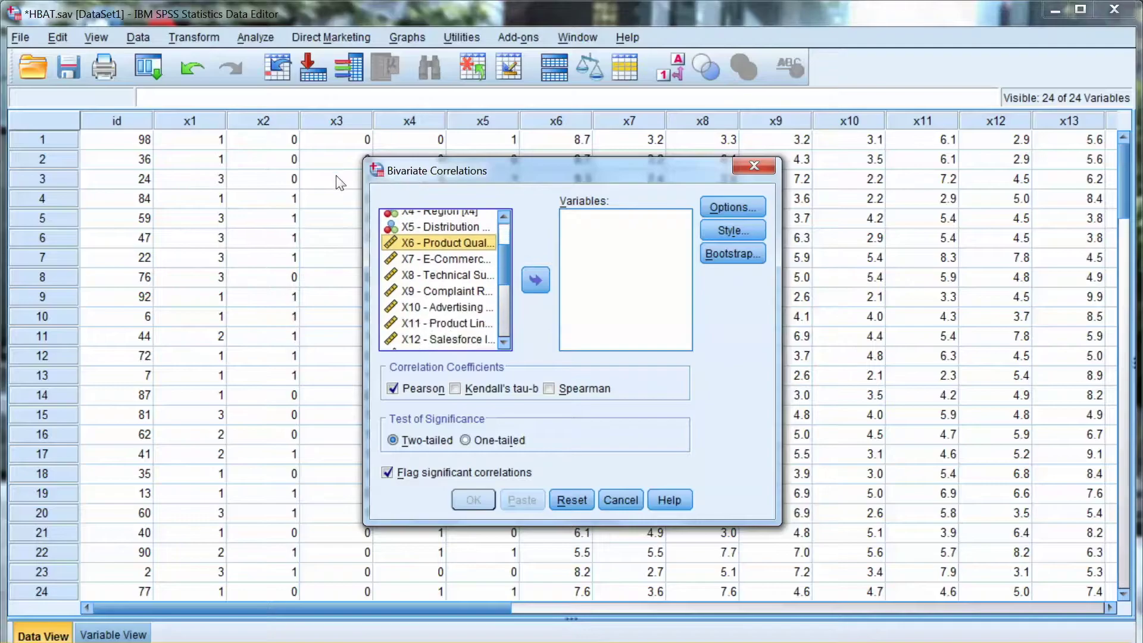
pyautogui.scroll(-2, 339, 199)
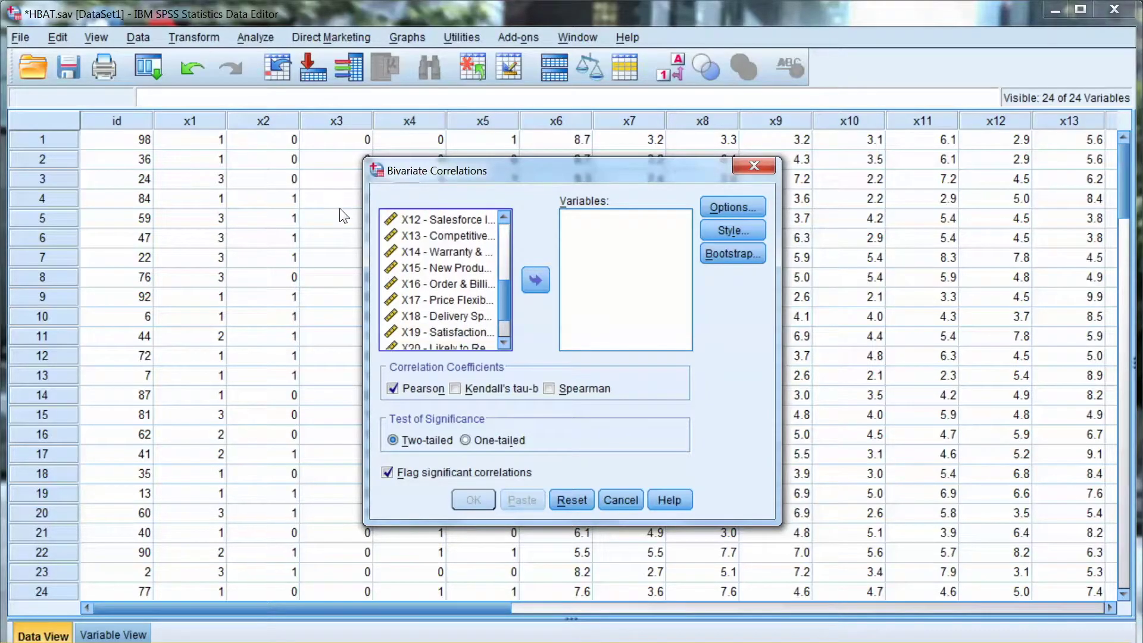
pyautogui.keyDown('shift'); pyautogui.click(460, 317); pyautogui.keyUp('shift')
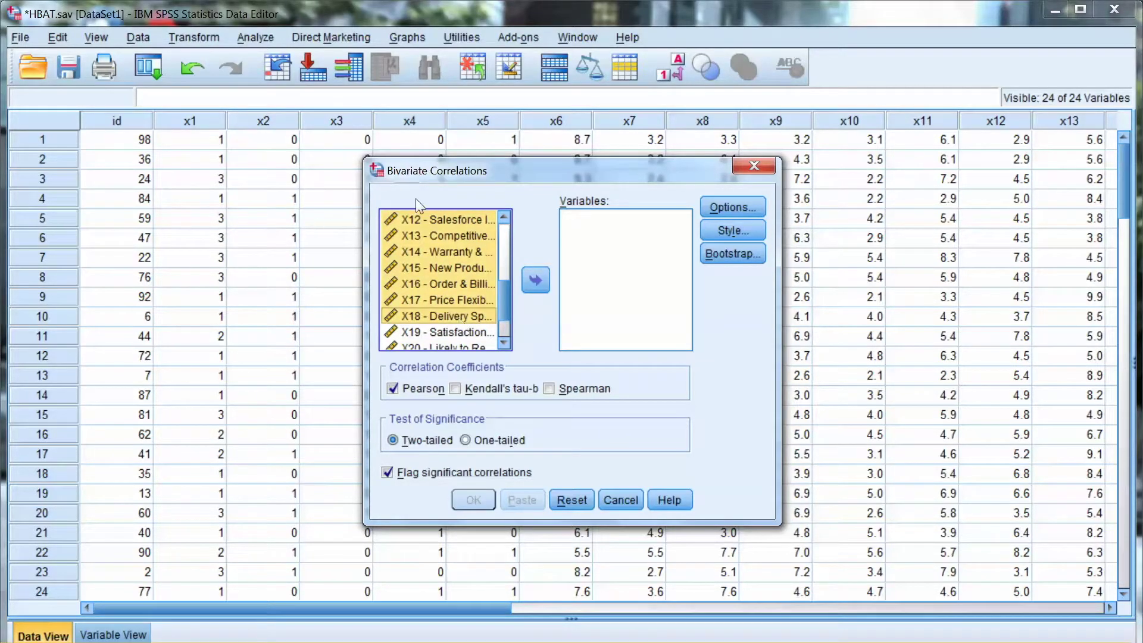
pyautogui.press('Tab')
pyautogui.press('space')
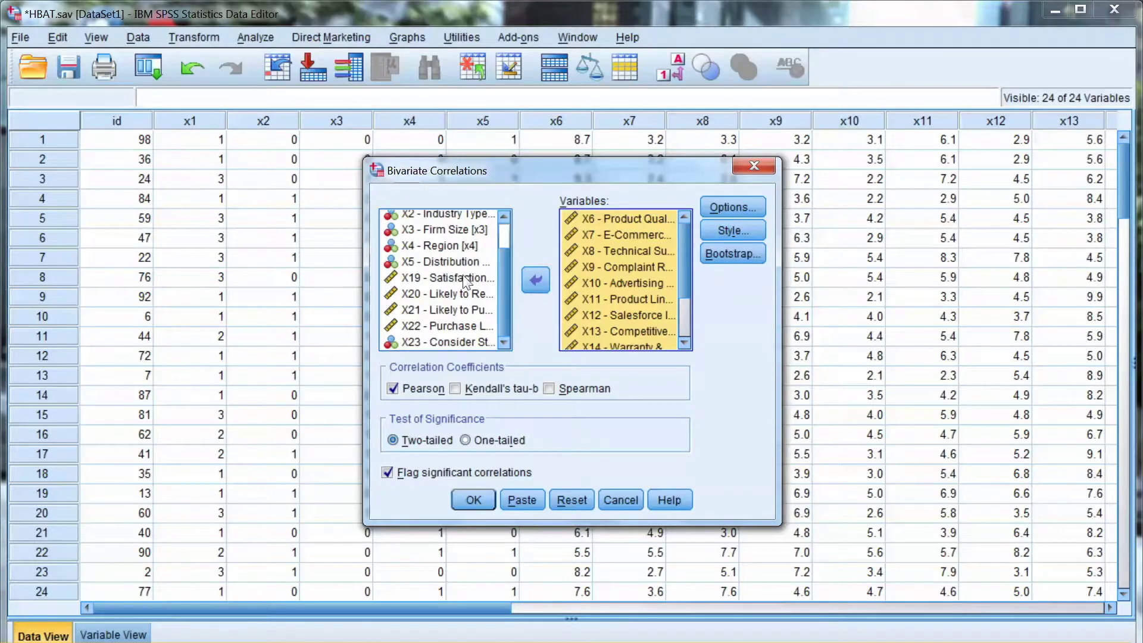
pyautogui.click(474, 499)
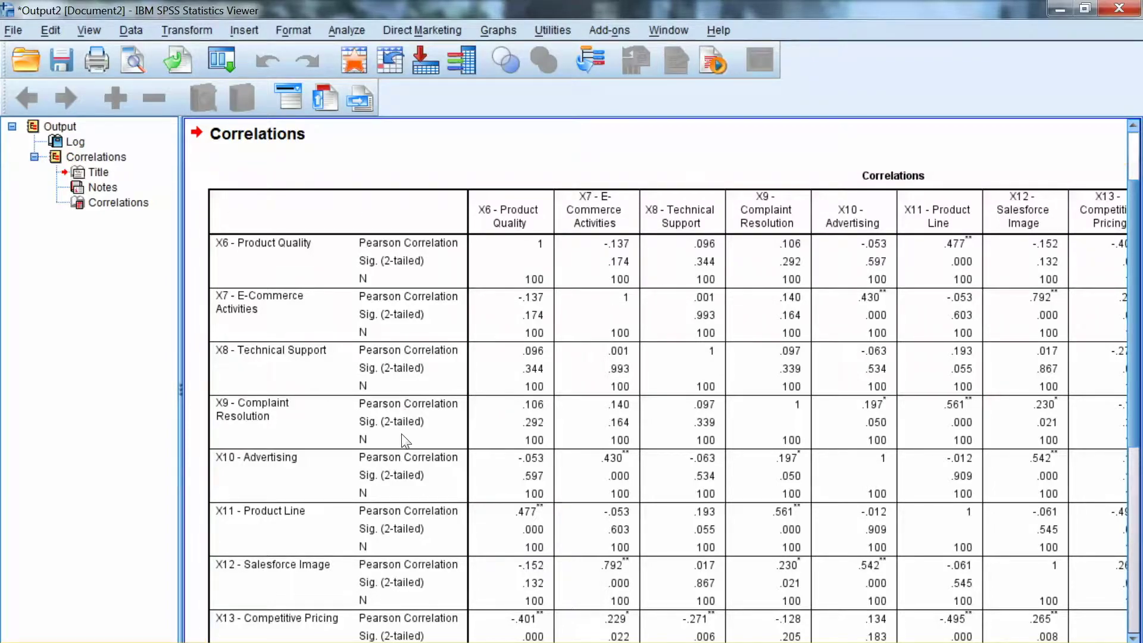
# Scroll across and down the X6–X18 Correlations table to review every column and row
pyautogui.hscroll(1, 405, 424)
pyautogui.hscroll(1, 415, 432)
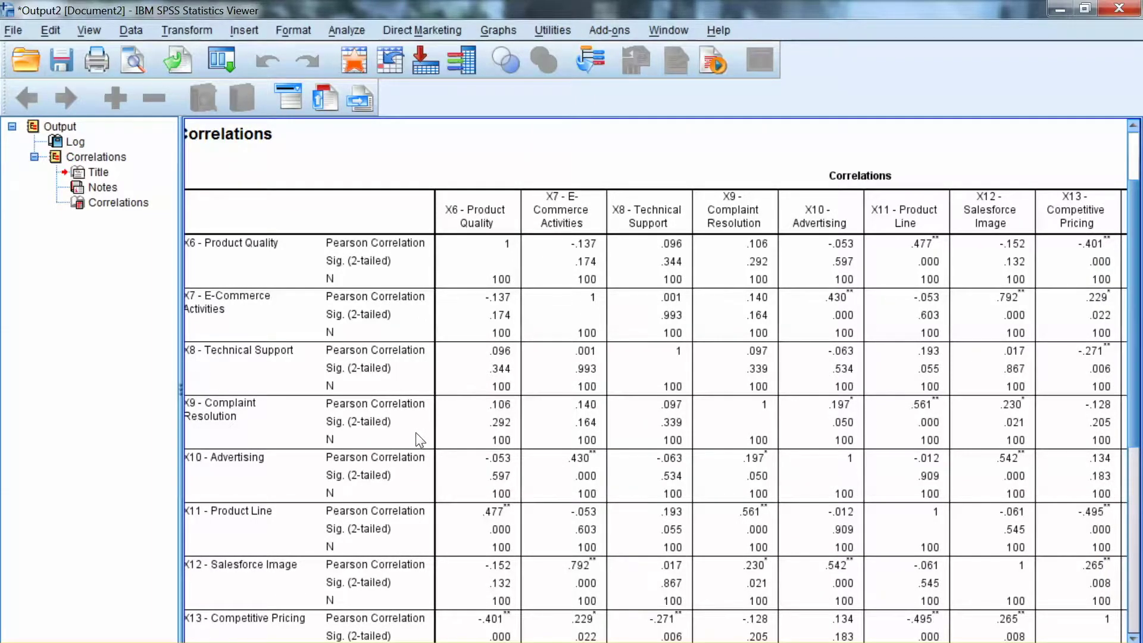
pyautogui.hscroll(1, 415, 433)
pyautogui.hscroll(2, 450, 441)
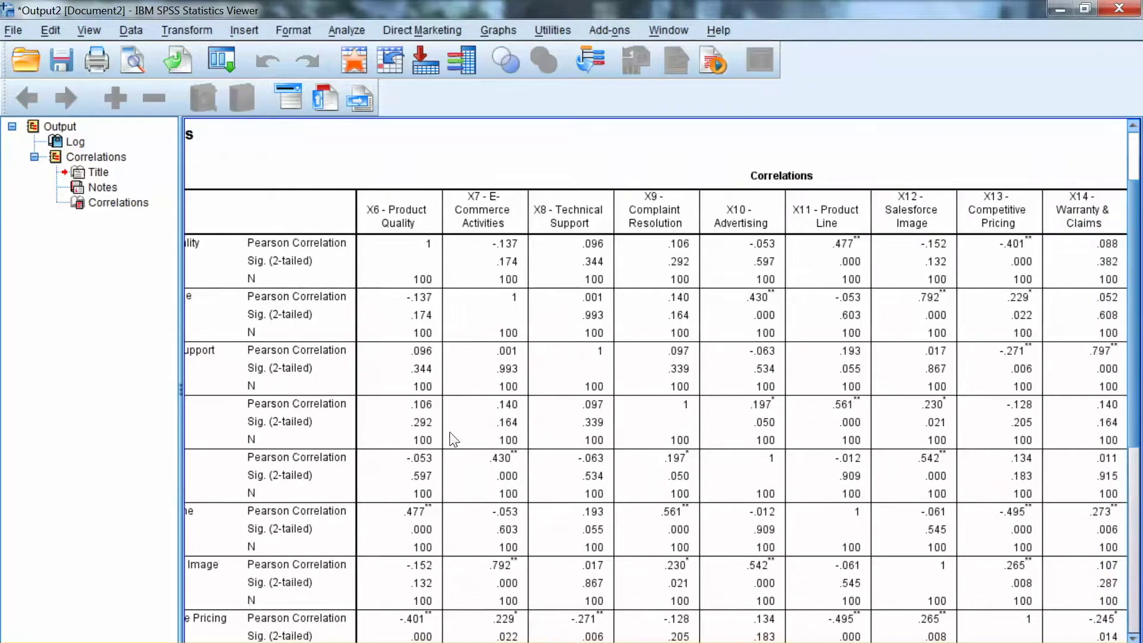
pyautogui.hscroll(3, 450, 433)
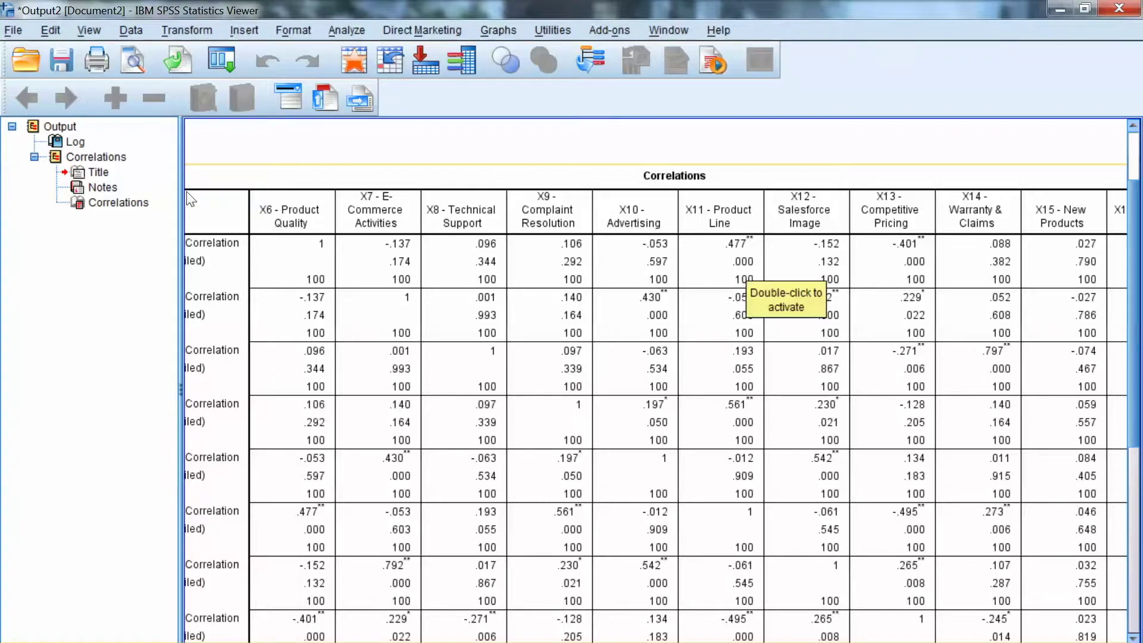
pyautogui.hscroll(-3, 441, 433)
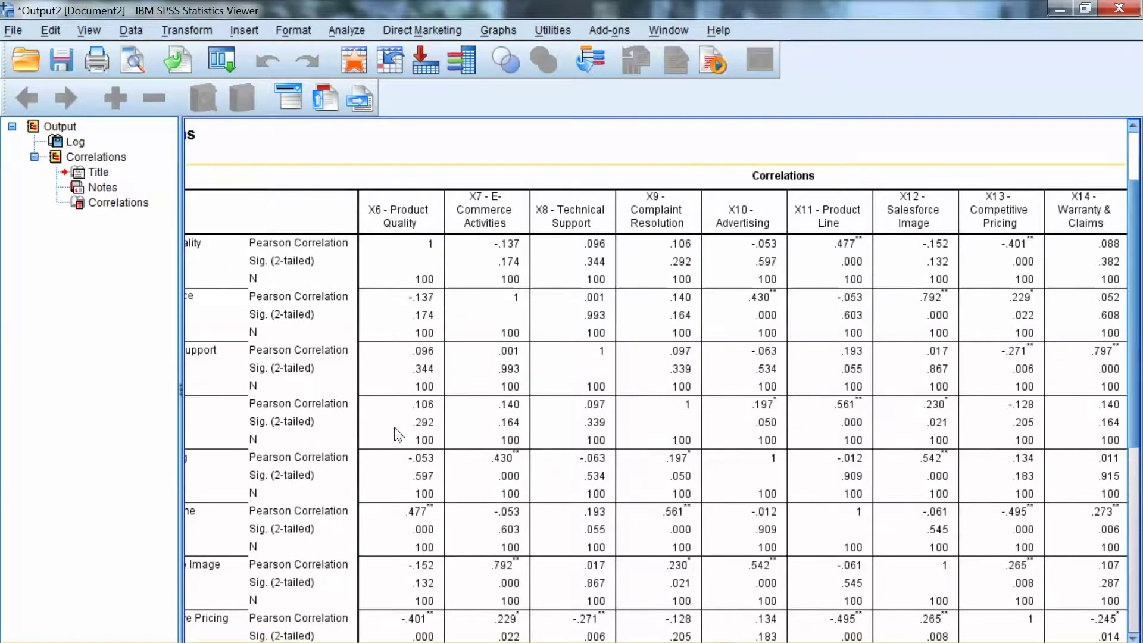
pyautogui.hscroll(2, 399, 435)
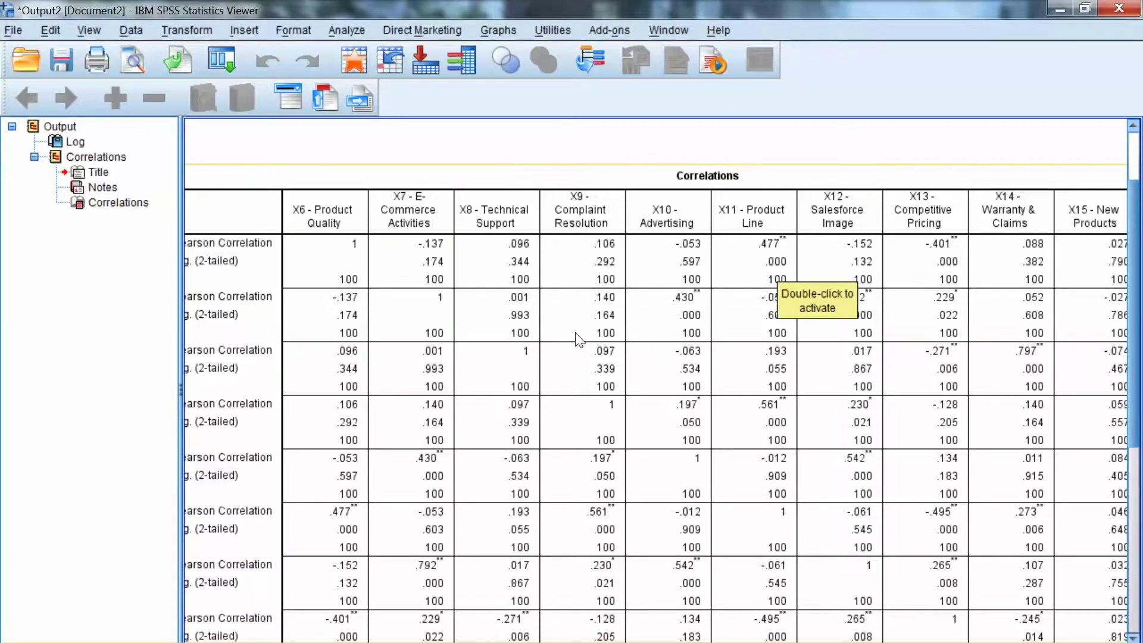
pyautogui.hscroll(5, 542, 442)
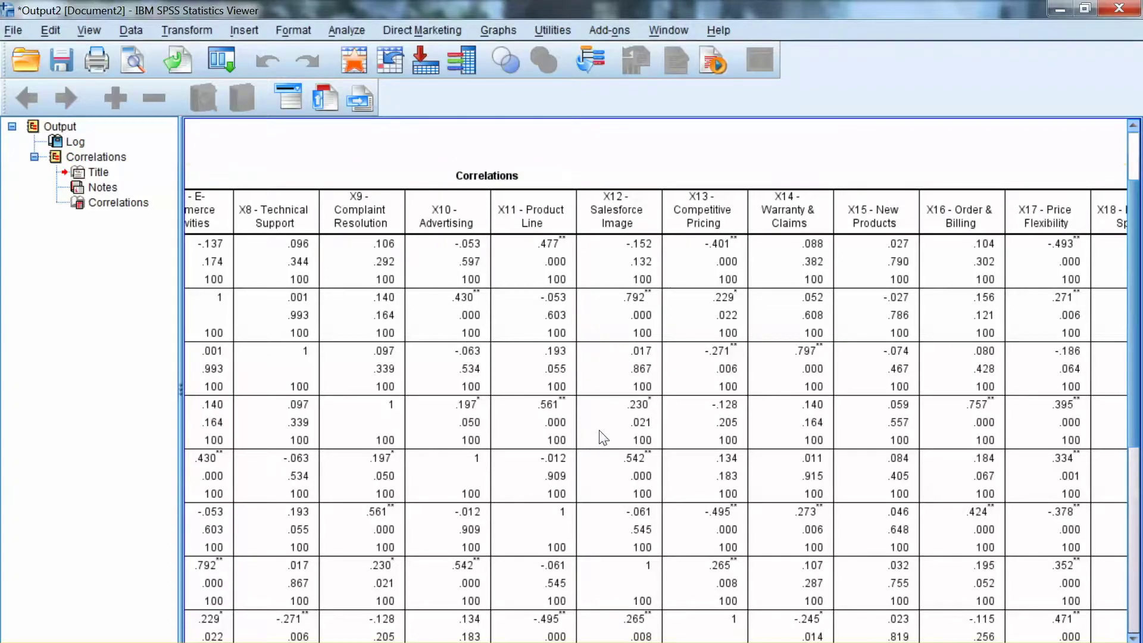
pyautogui.hscroll(2, 602, 435)
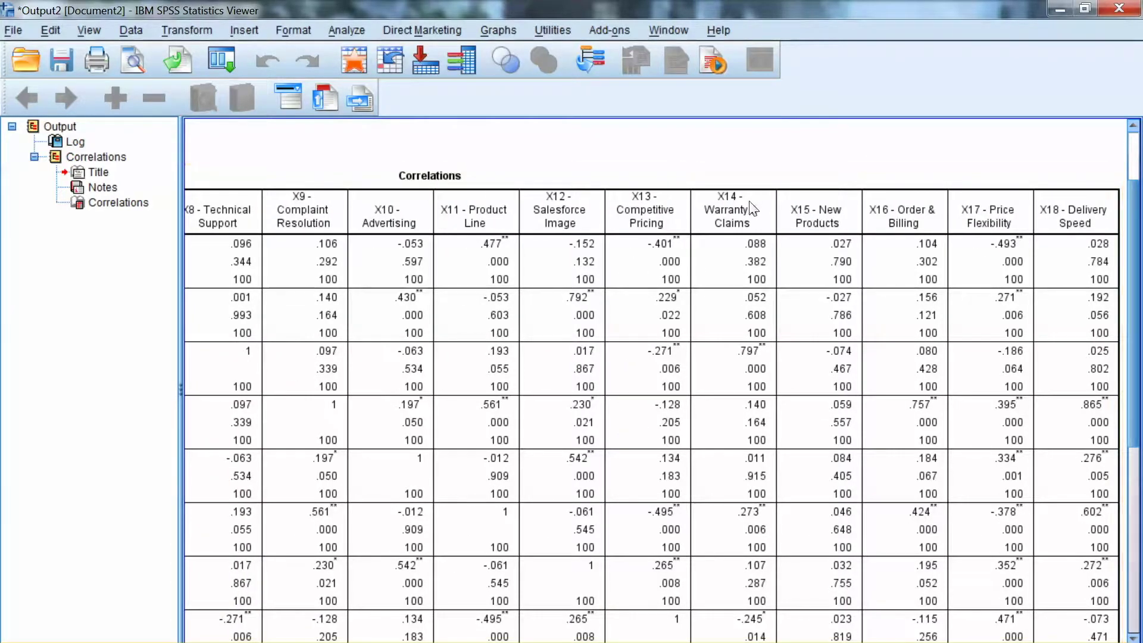
pyautogui.scroll(-5, 760, 215)
pyautogui.scroll(-4, 764, 277)
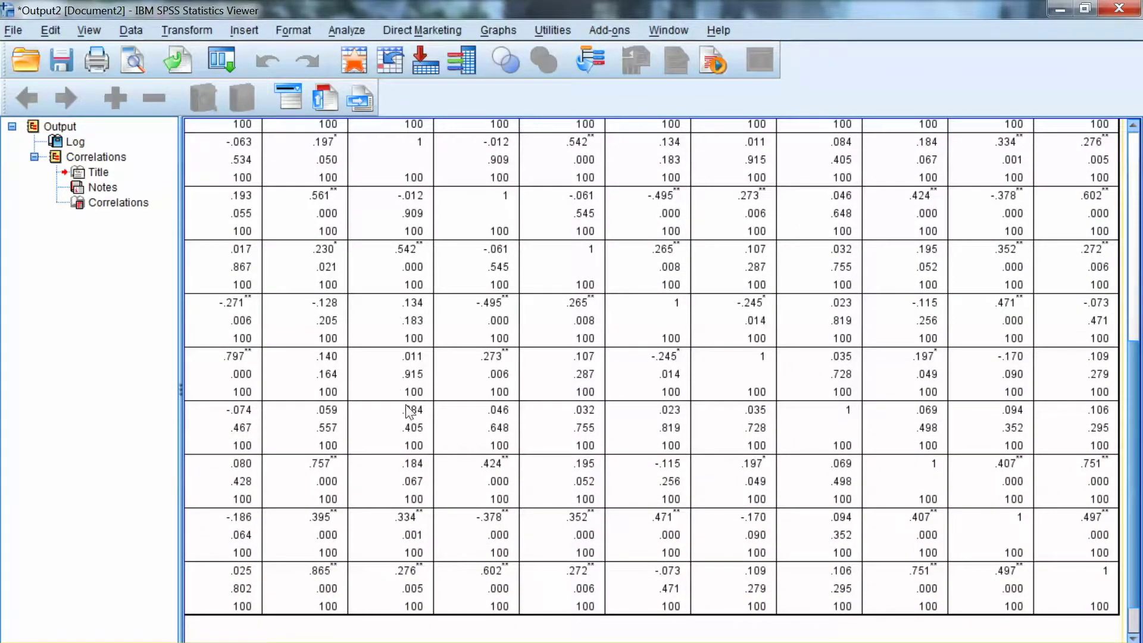
pyautogui.hscroll(-8, 357, 439)
pyautogui.hscroll(-5, 299, 446)
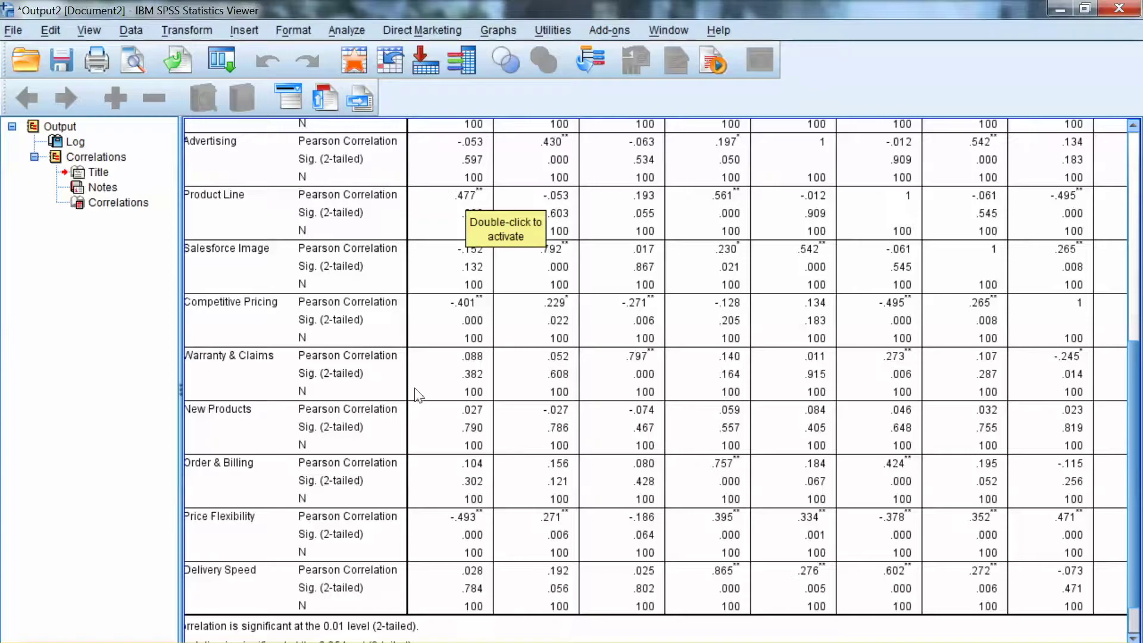
pyautogui.hscroll(8, 634, 424)
pyautogui.hscroll(1, 634, 424)
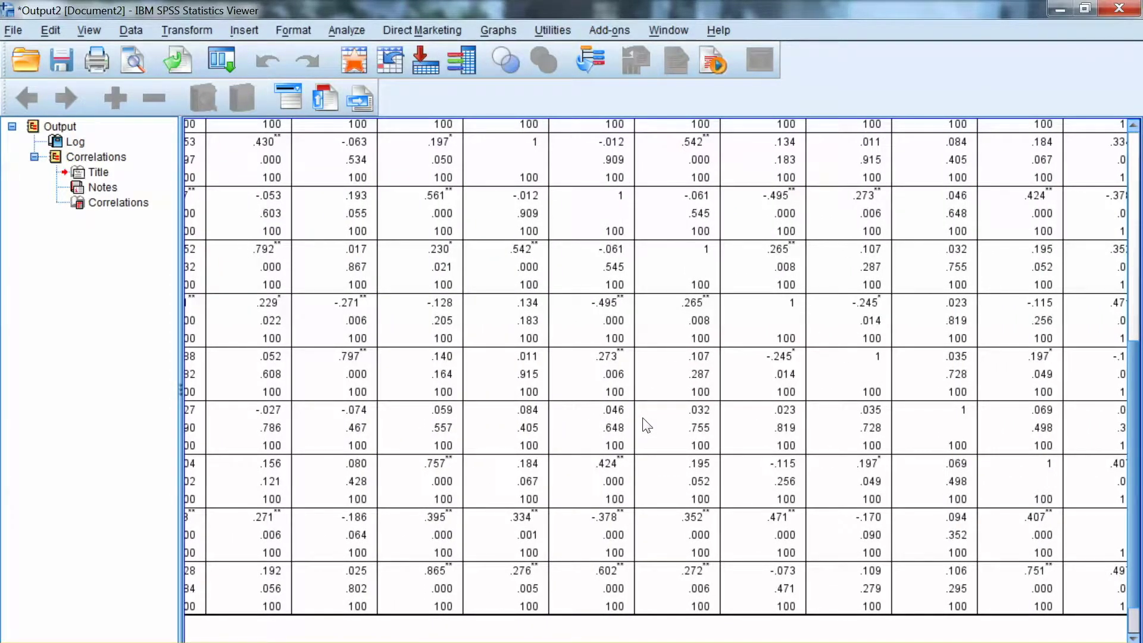
pyautogui.hscroll(-10, 647, 425)
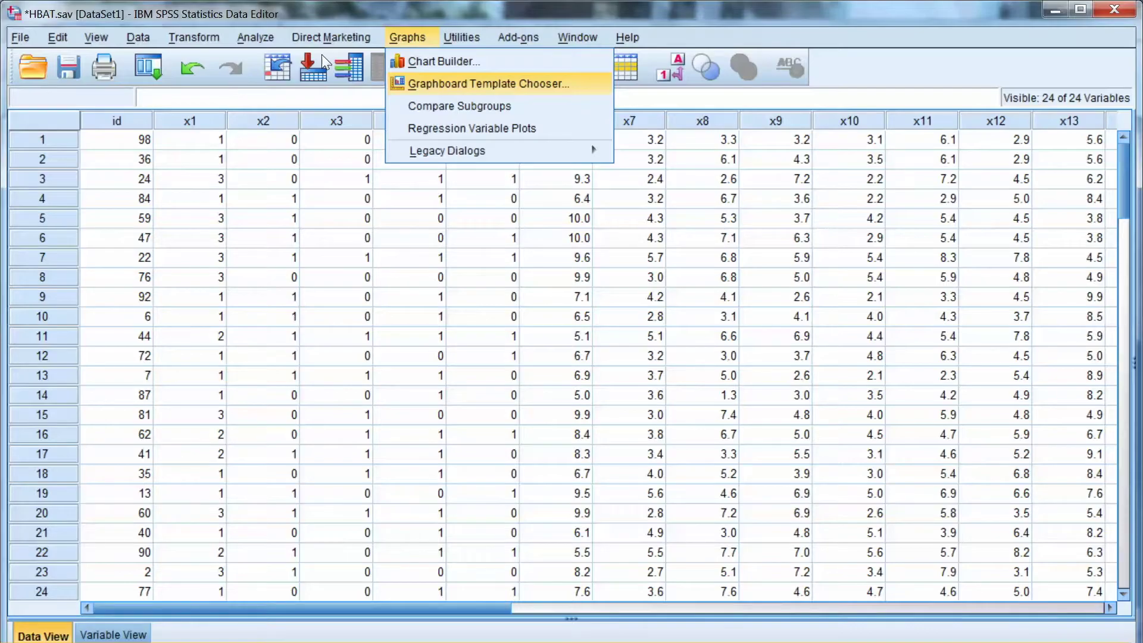
# In Graphboard Template Chooser, select X6 through X18 and build a Scatterplot Matrix (SPLOM)
pyautogui.press('Return')
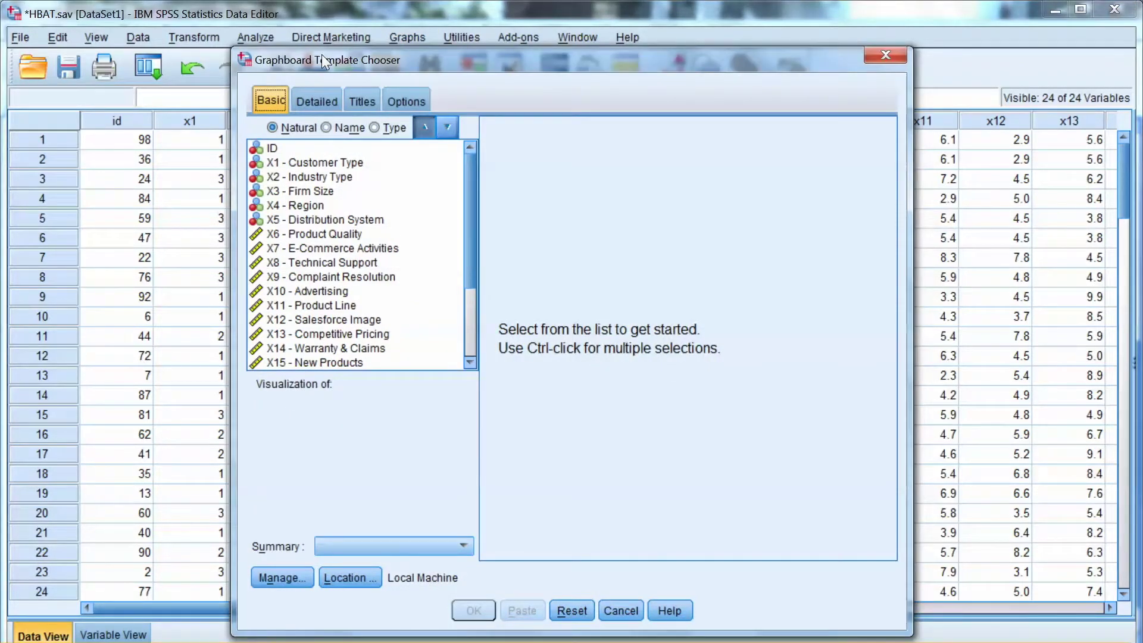
pyautogui.moveTo(314, 233); pyautogui.dragTo(317, 290)
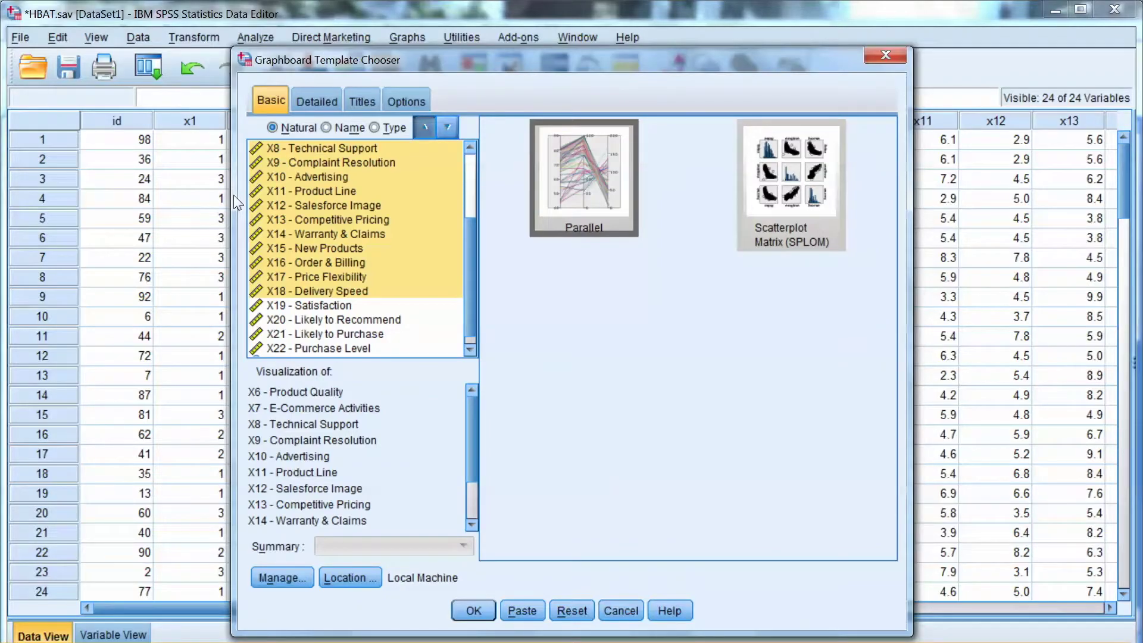
pyautogui.scroll(2, 317, 191)
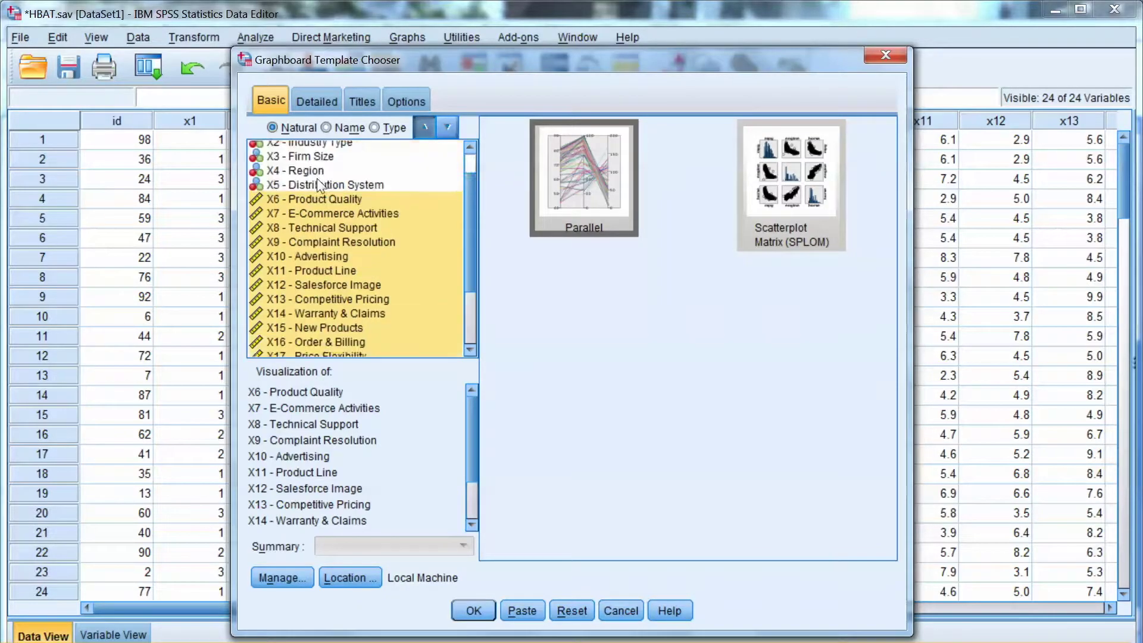
pyautogui.scroll(-3, 314, 209)
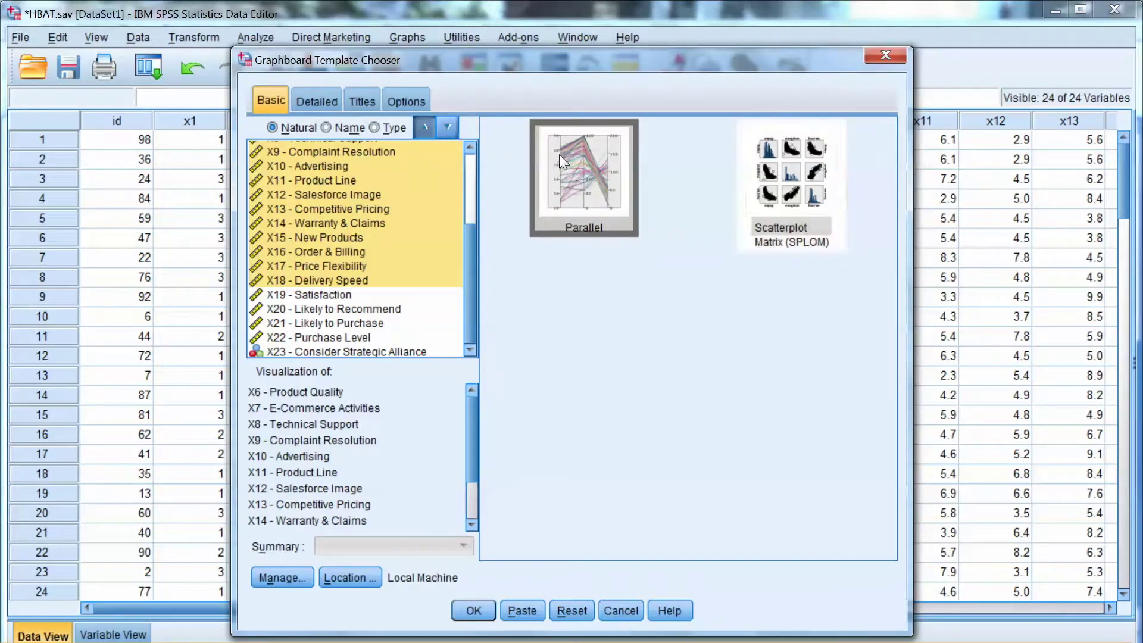
pyautogui.press('Right')
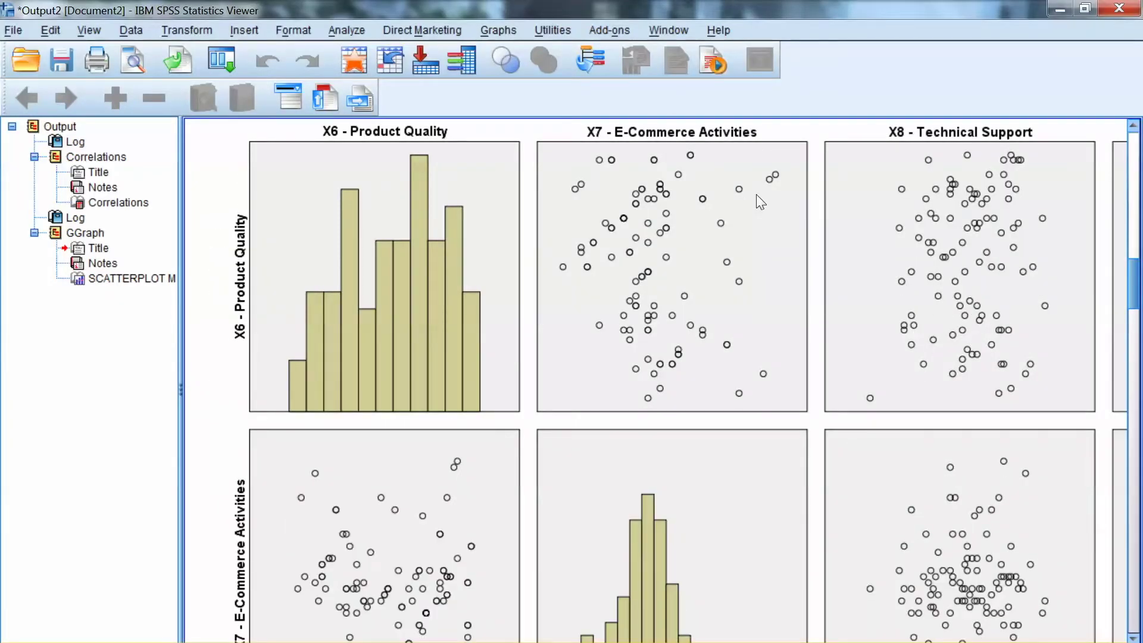
pyautogui.scroll(-1, 756, 194)
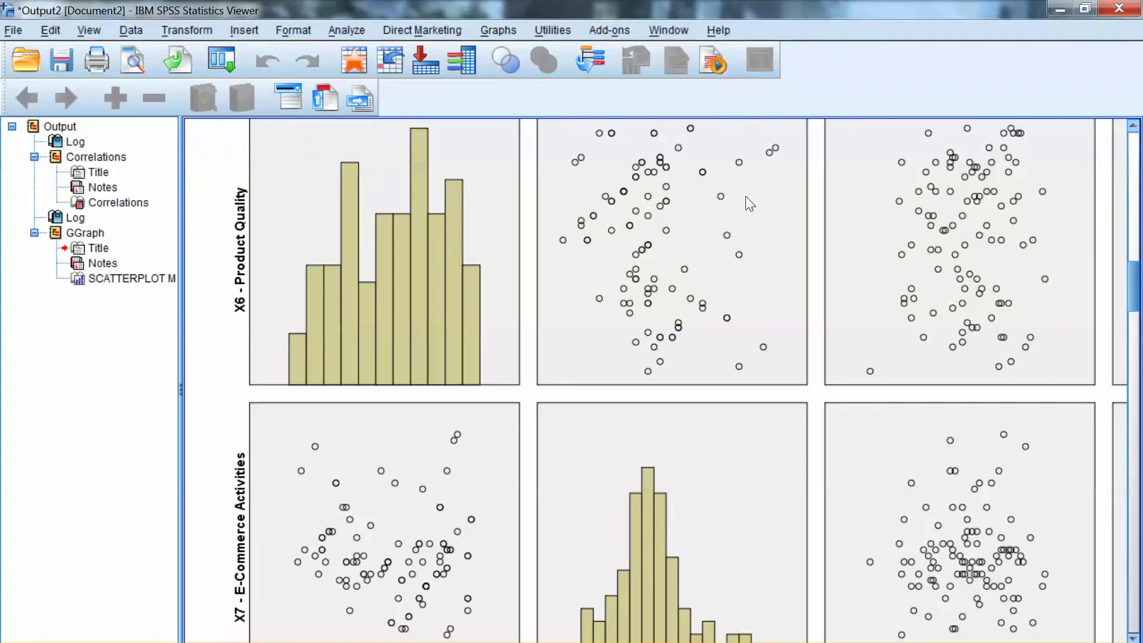
# Set the blank Word document's page orientation to Landscape
pyautogui.scroll(-5, 755, 205)
pyautogui.scroll(-1, 758, 217)
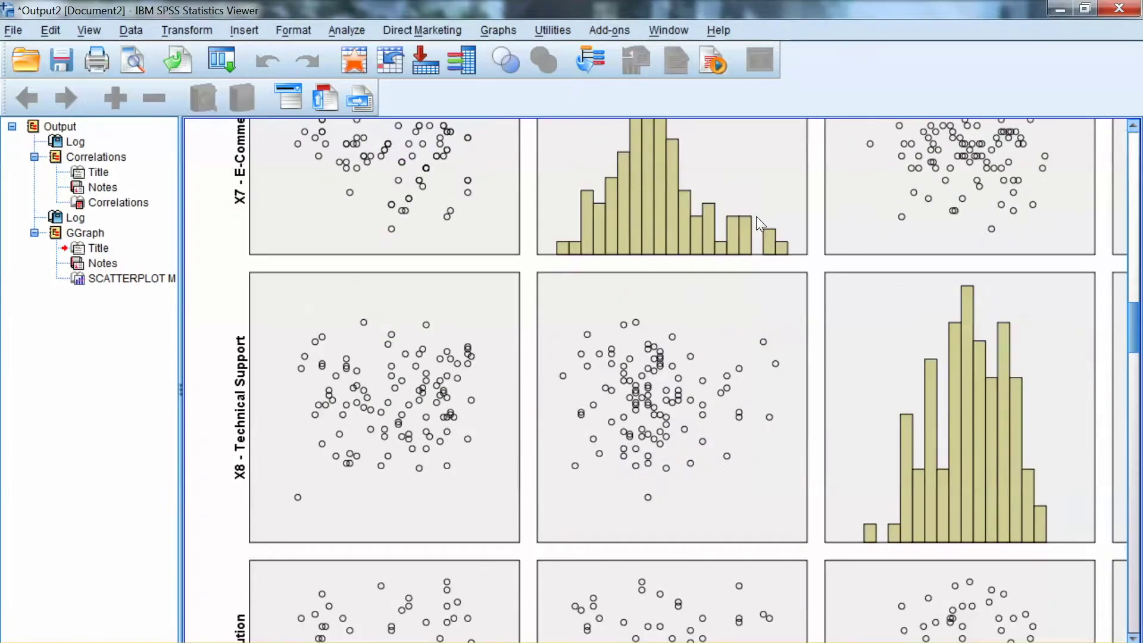
pyautogui.scroll(6, 760, 202)
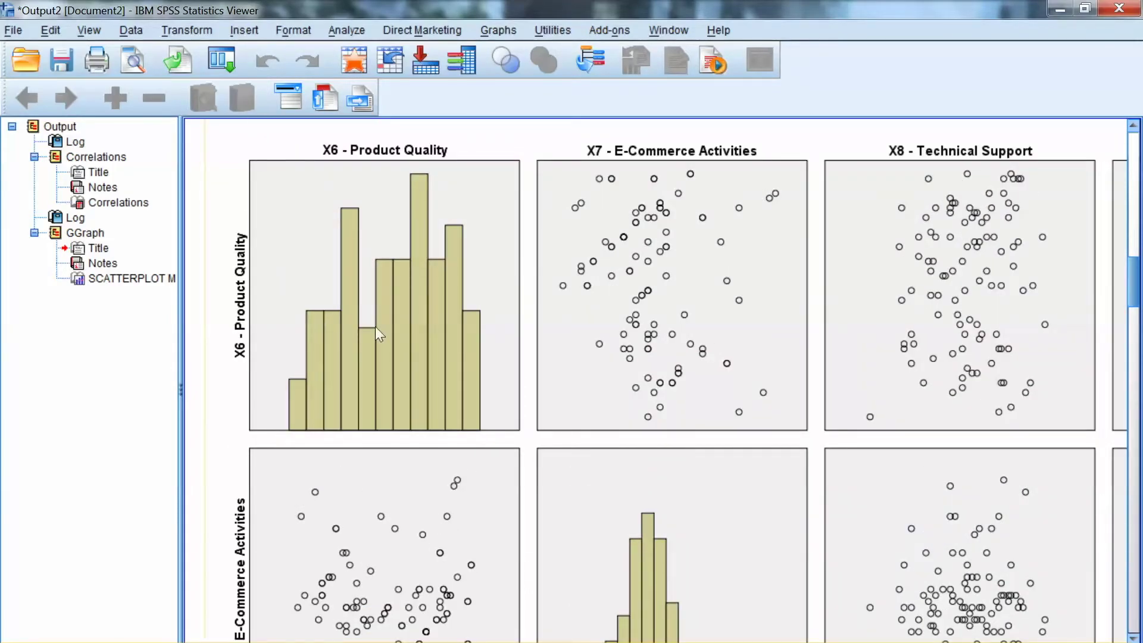
pyautogui.scroll(-3, 759, 184)
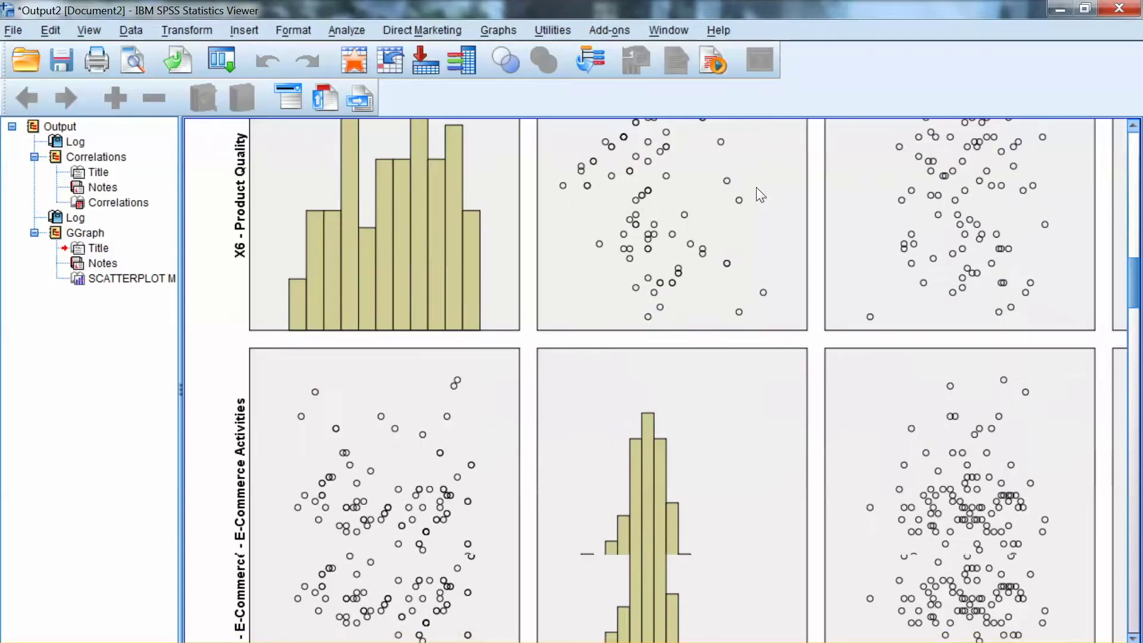
pyautogui.scroll(3, 758, 190)
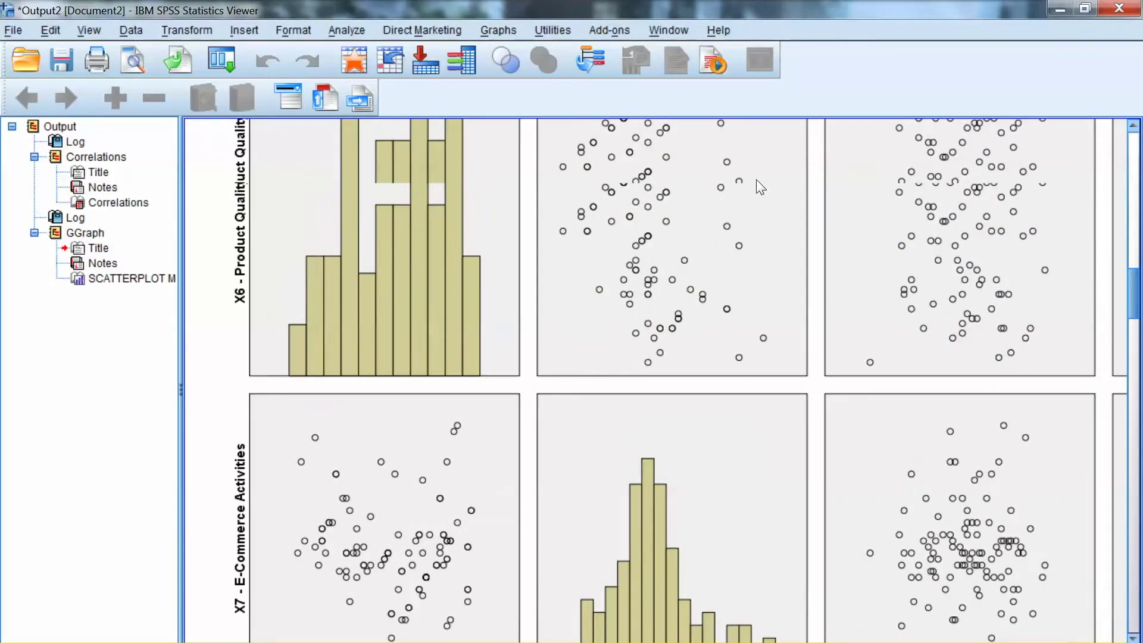
pyautogui.scroll(-2, 761, 184)
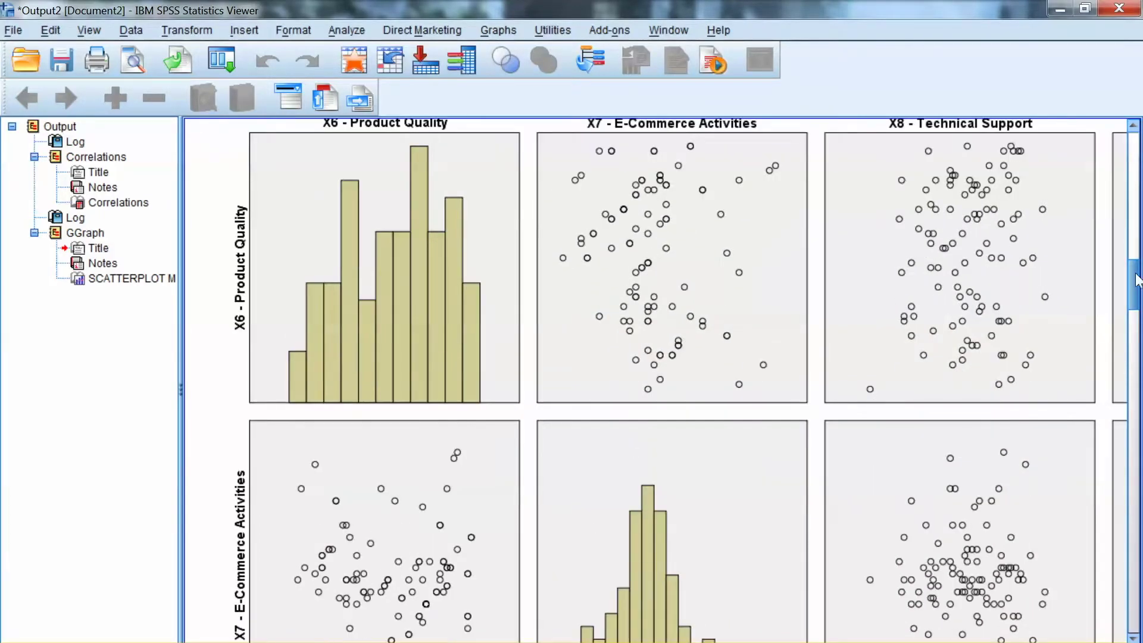
pyautogui.scroll(5, 760, 176)
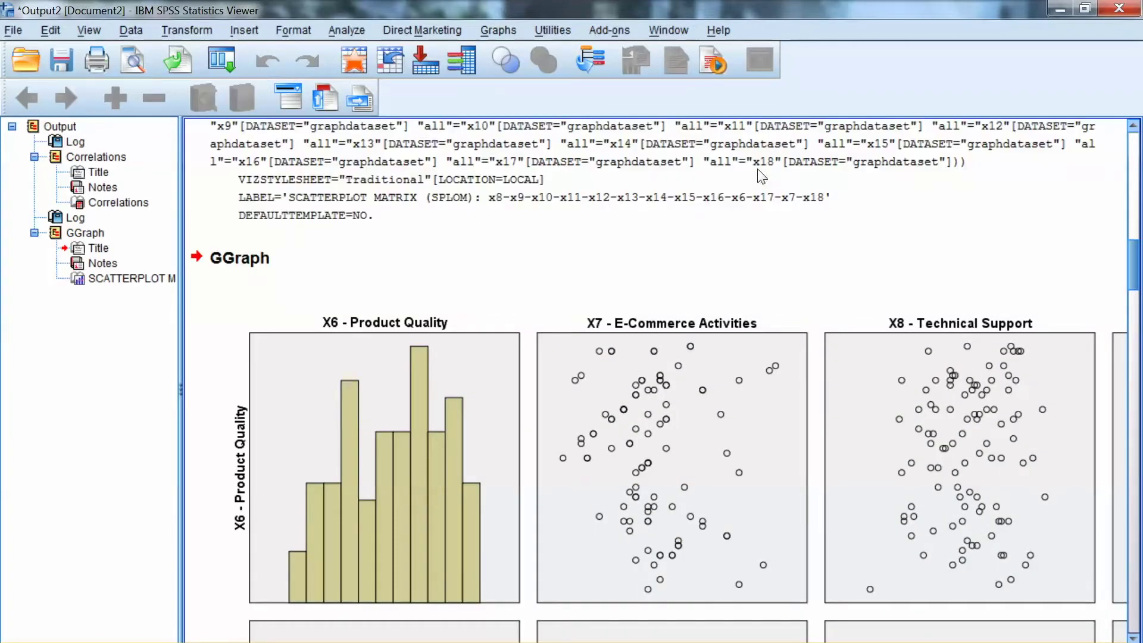
pyautogui.scroll(2, 761, 176)
pyautogui.scroll(-3, 759, 173)
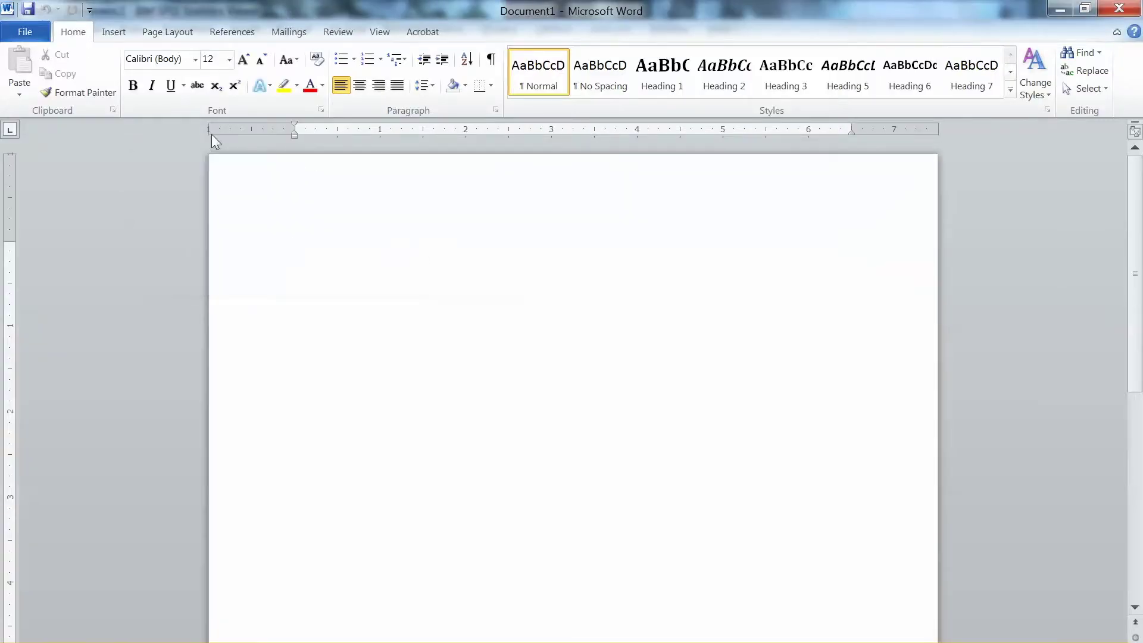
pyautogui.click(167, 31)
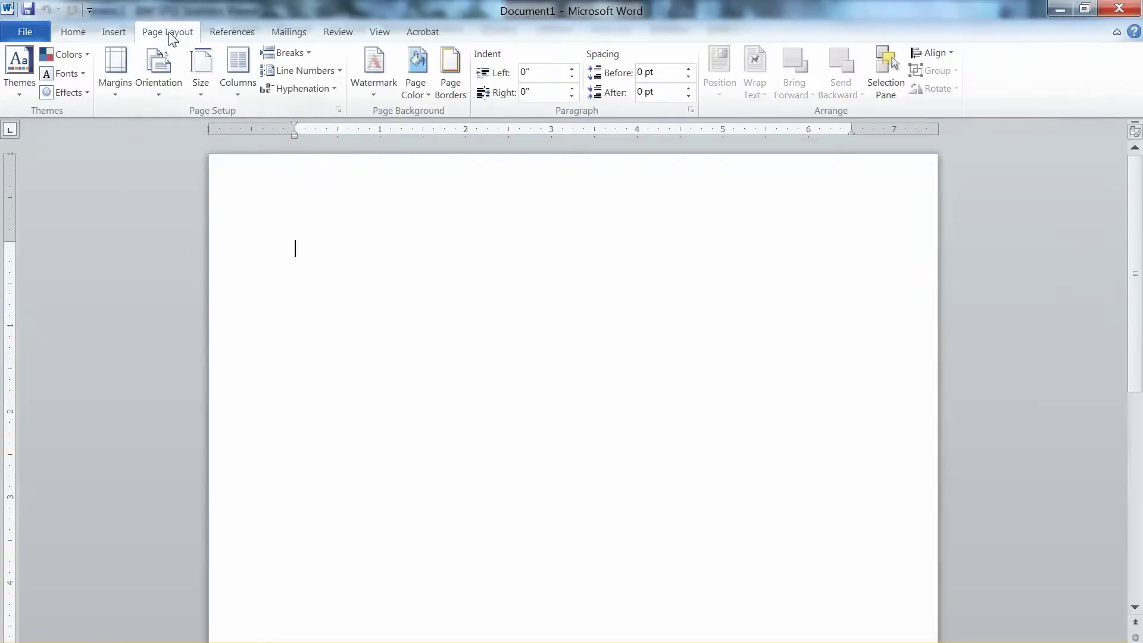
pyautogui.click(162, 95)
pyautogui.click(177, 148)
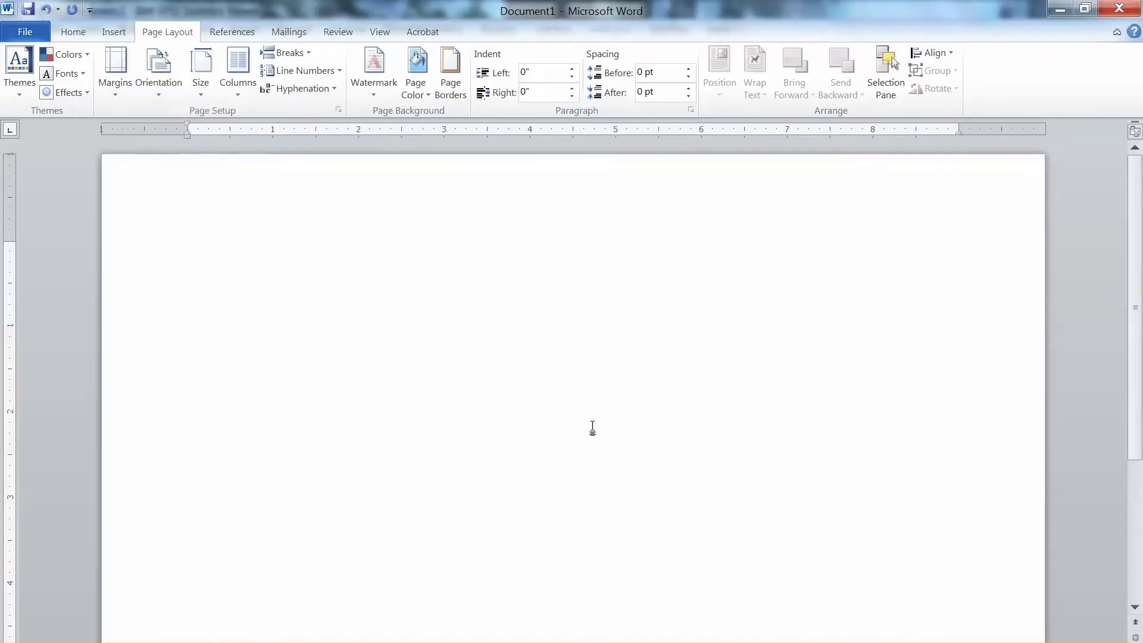
# Copy the scatterplot matrix chart from the SPSS Viewer
pyautogui.click(403, 582)
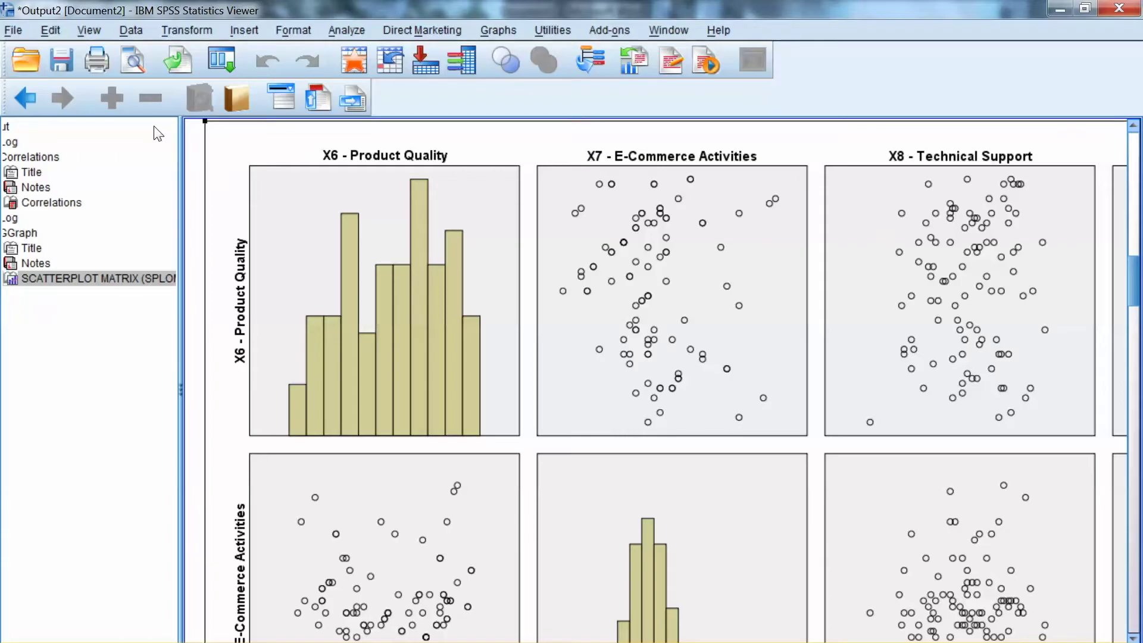
pyautogui.hotkey('shift', 'F10')
pyautogui.press('Down')
pyautogui.press('Down')
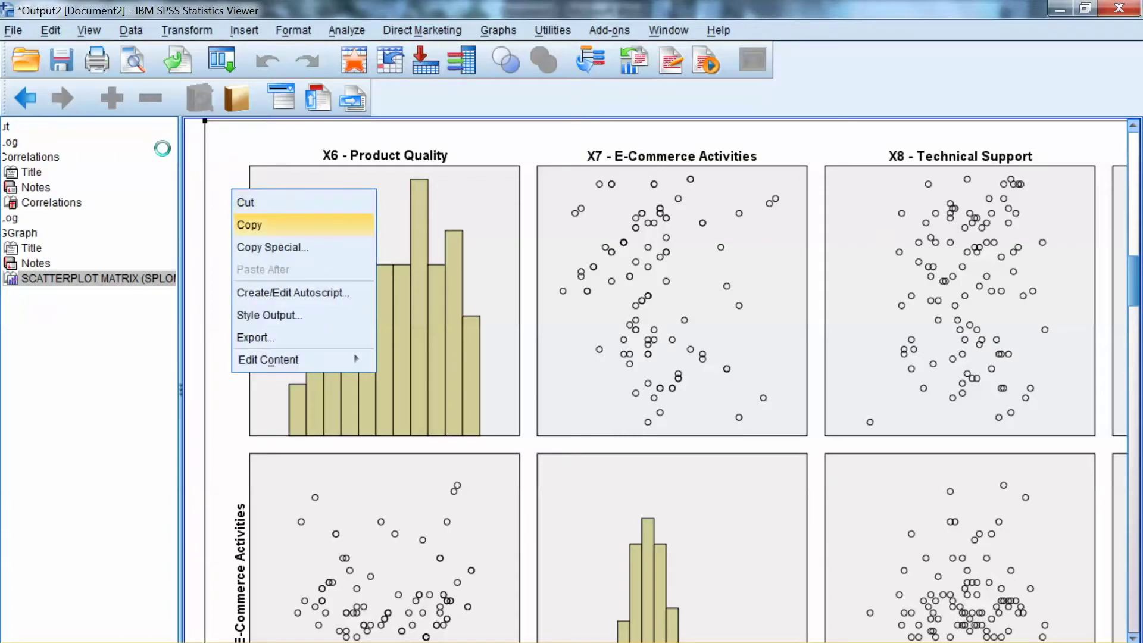
pyautogui.press('Return')
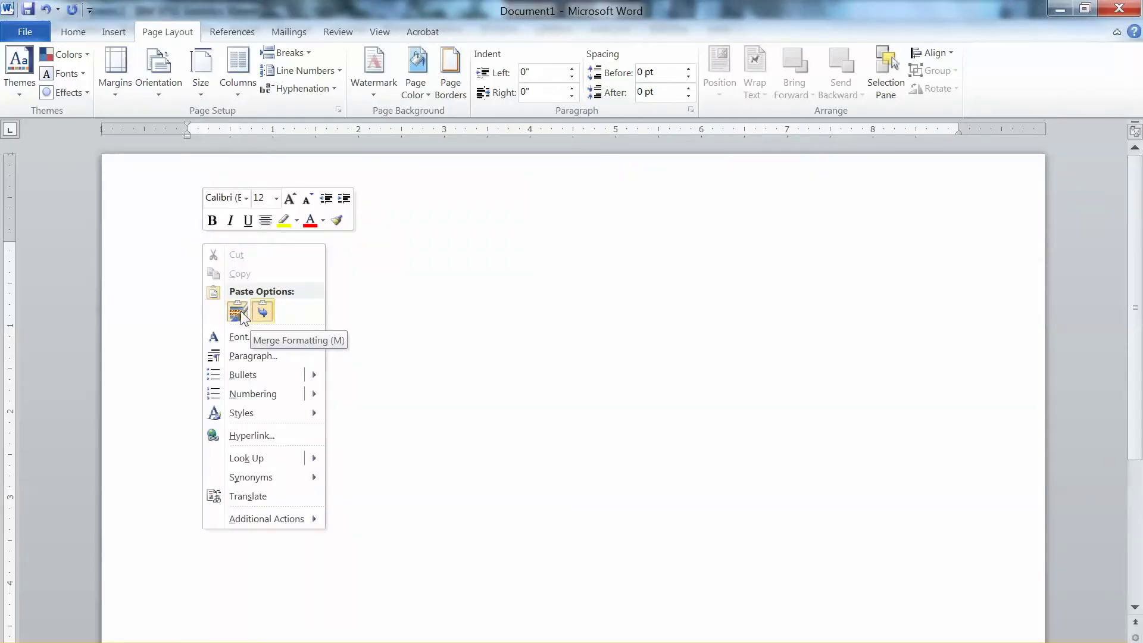
# Paste the X6–X18 scatterplot matrix onto the landscape Word page and add a line below it
pyautogui.click(238, 312)
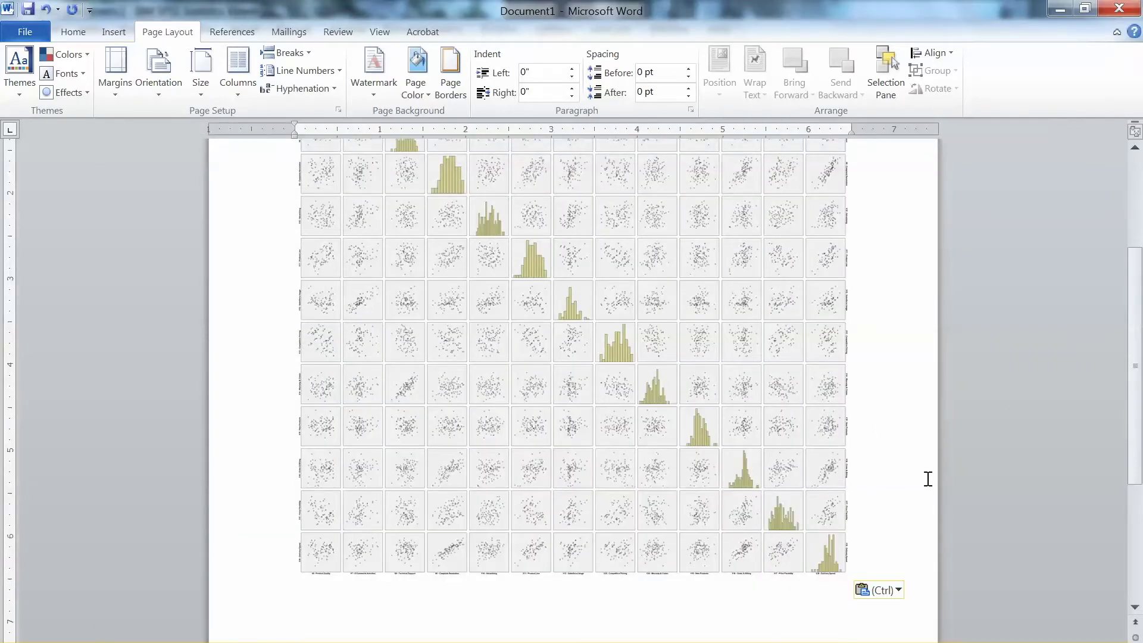
pyautogui.scroll(4, 879, 480)
pyautogui.scroll(-4, 879, 480)
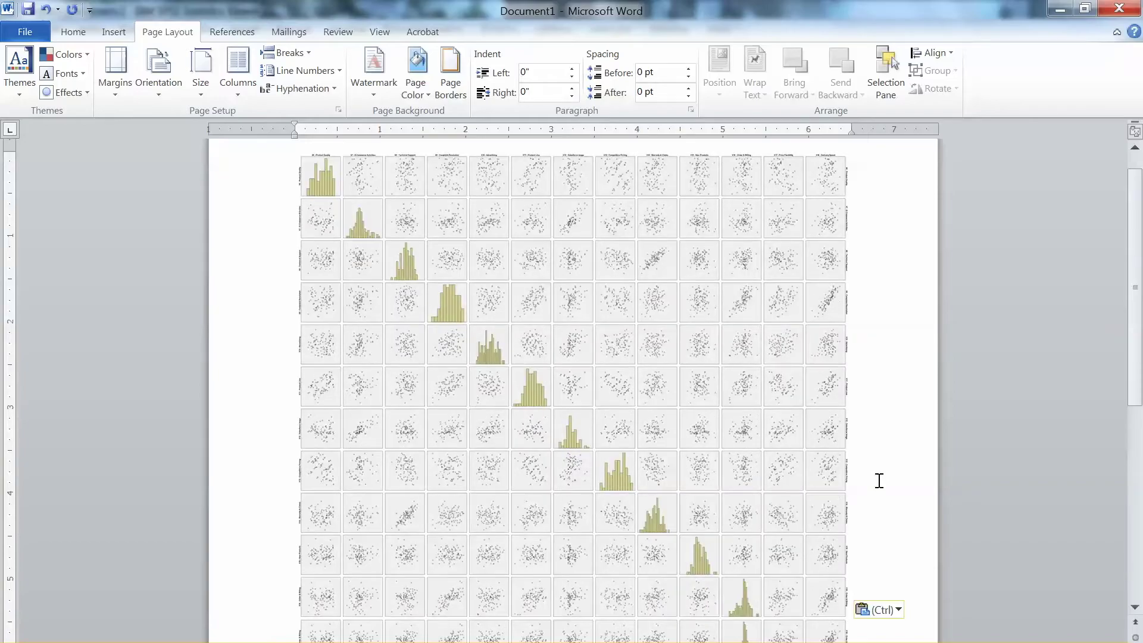
pyautogui.scroll(1, 572, 357)
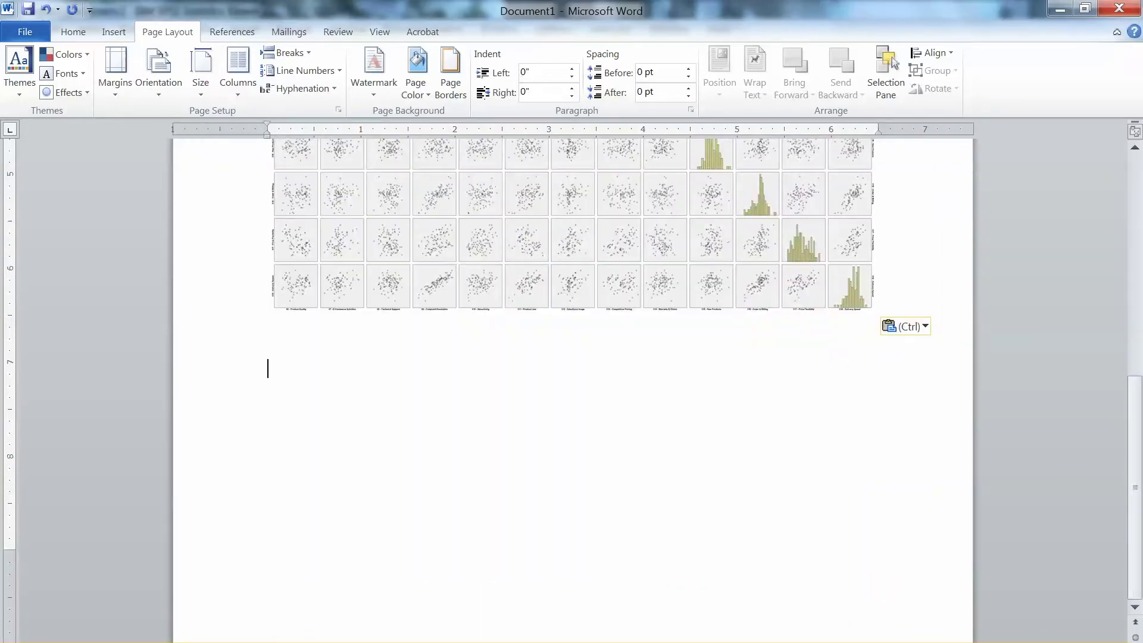
pyautogui.hotkey('ctrl', 'v')
pyautogui.scroll(12, 1138, 321)
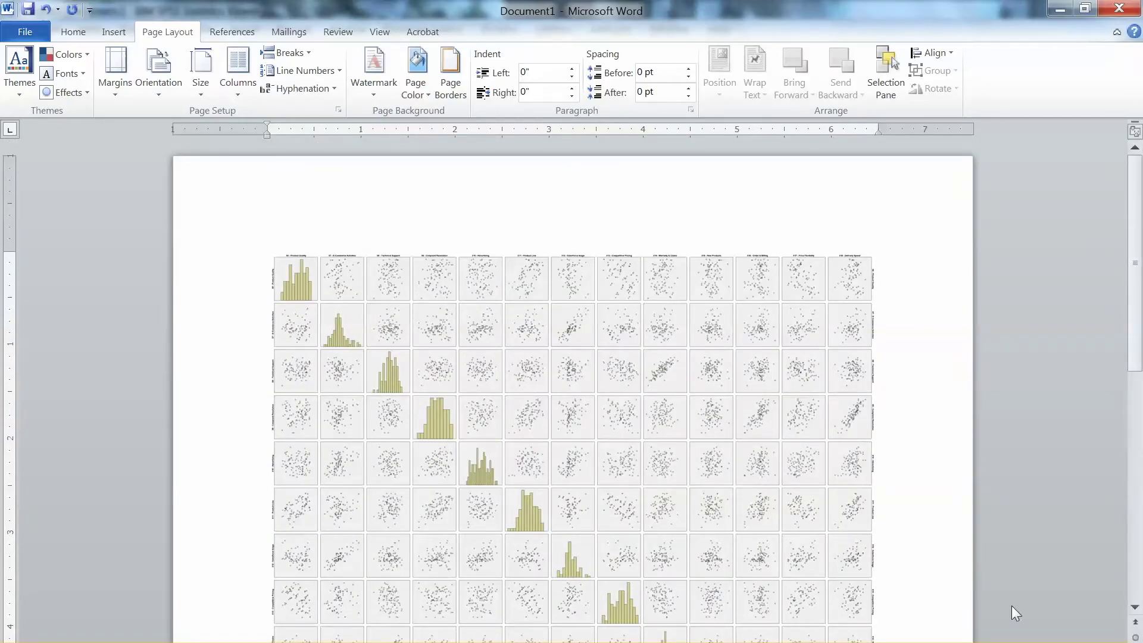
pyautogui.scroll(3, 572, 393)
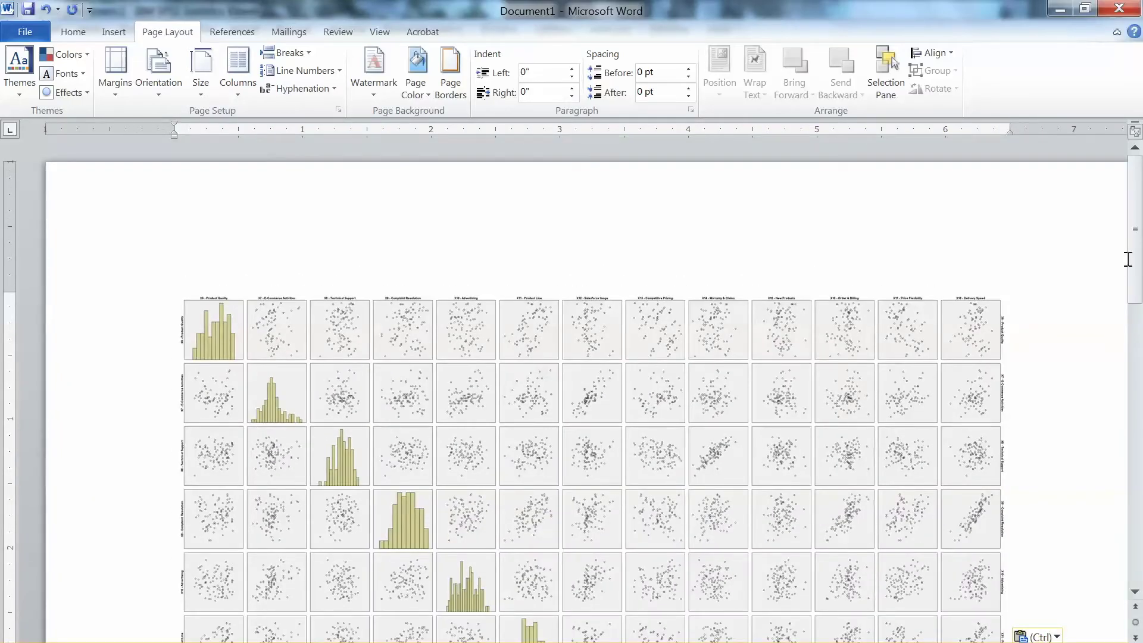
pyautogui.scroll(-3, 1128, 259)
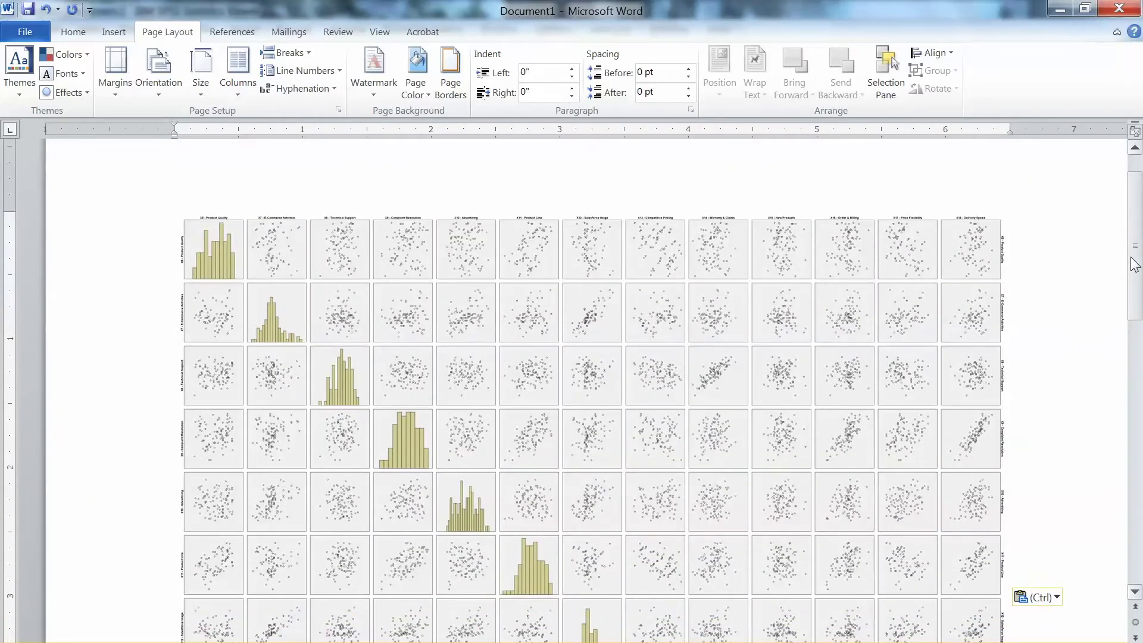
pyautogui.scroll(-1, 1135, 268)
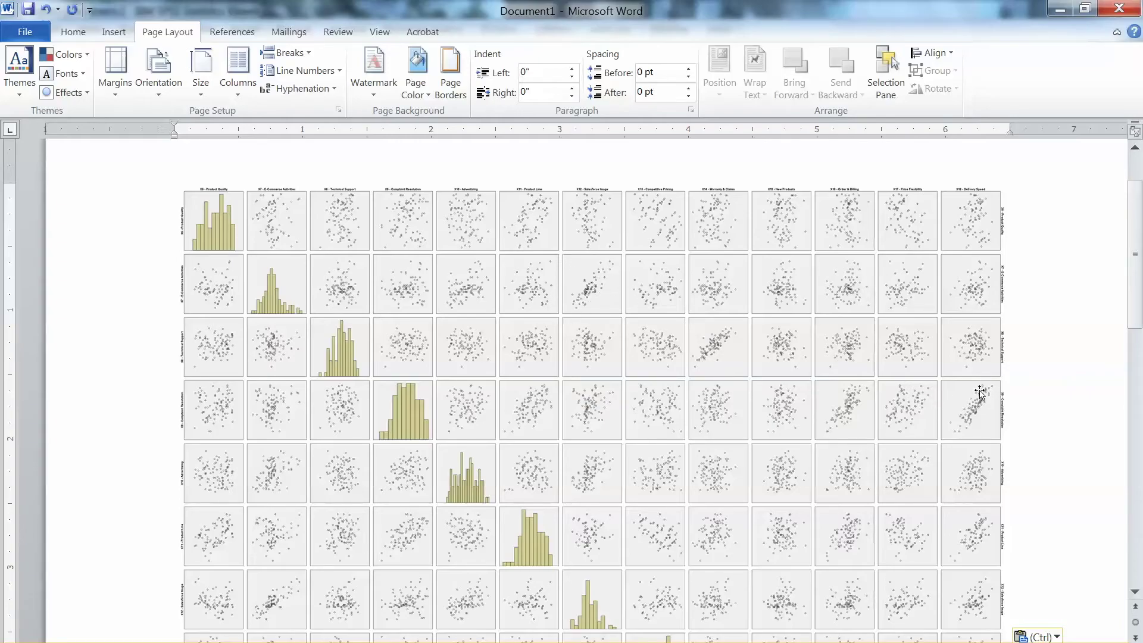
pyautogui.moveTo(1137, 322); pyautogui.dragTo(1135, 442)
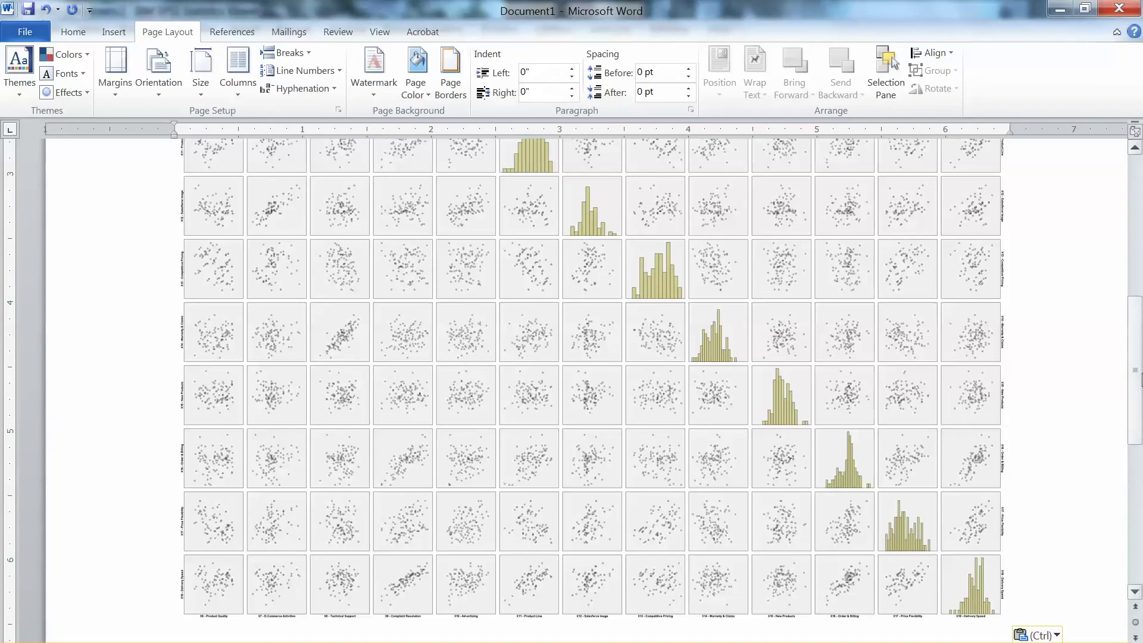
pyautogui.moveTo(1139, 380); pyautogui.dragTo(1141, 296)
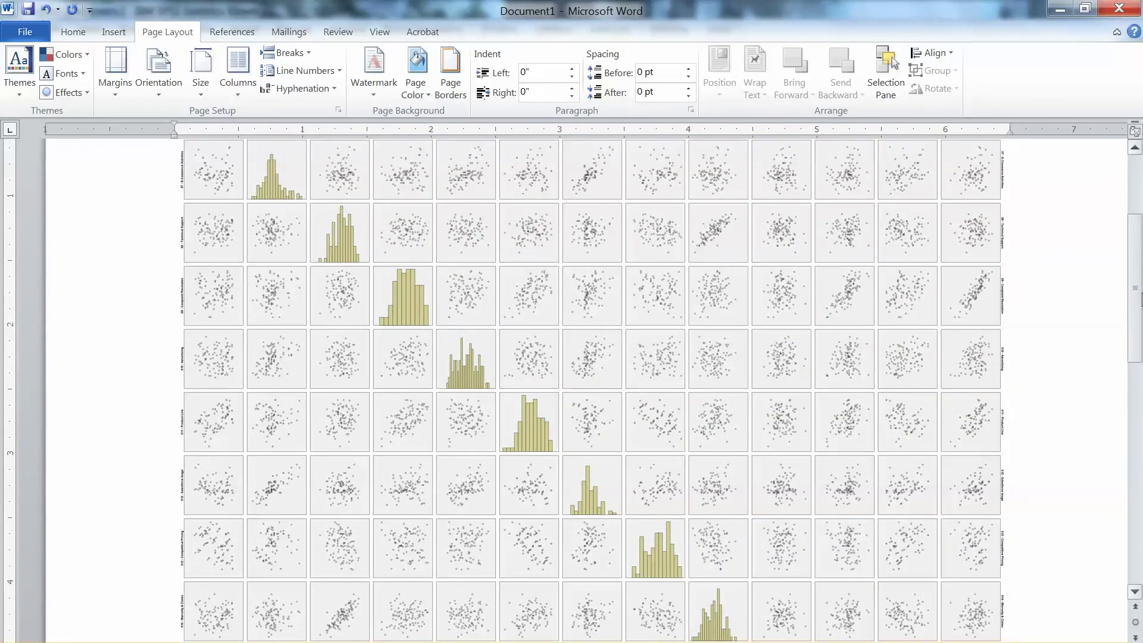